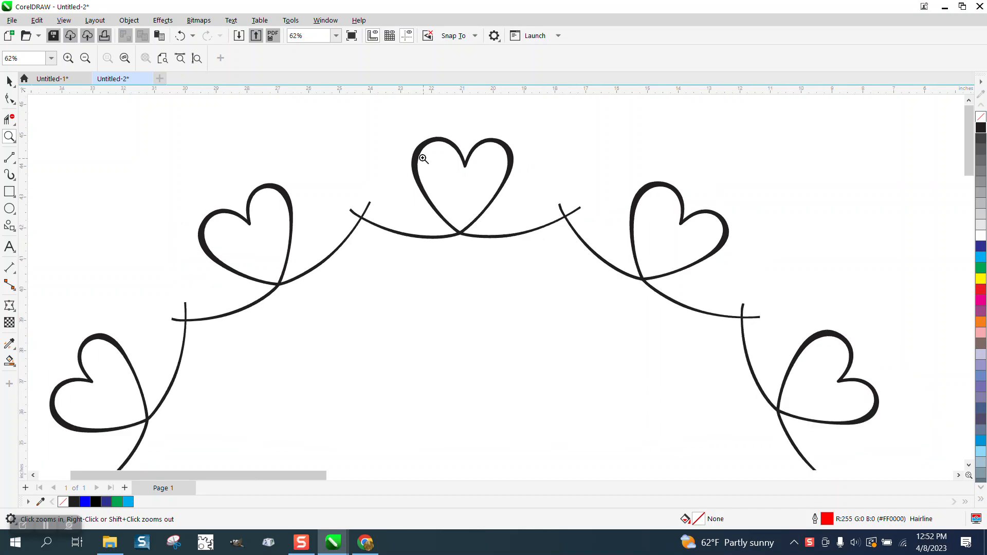
Add the artistic text "love" on the blank page between the heart wreath and the red circle.
left_click_drag(401, 134, 587, 260)
scroll(385, 212, "down", 6)
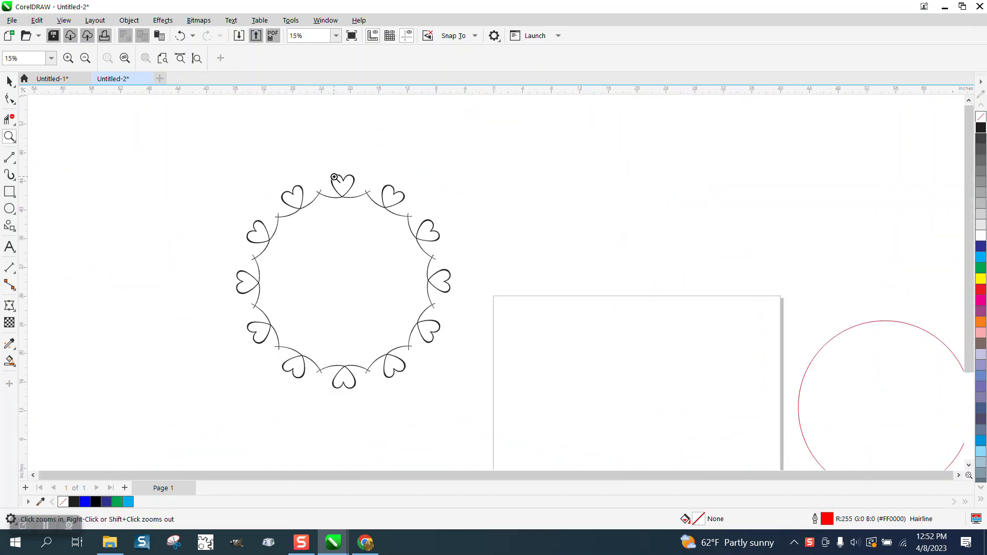
scroll(334, 177, "down", 1)
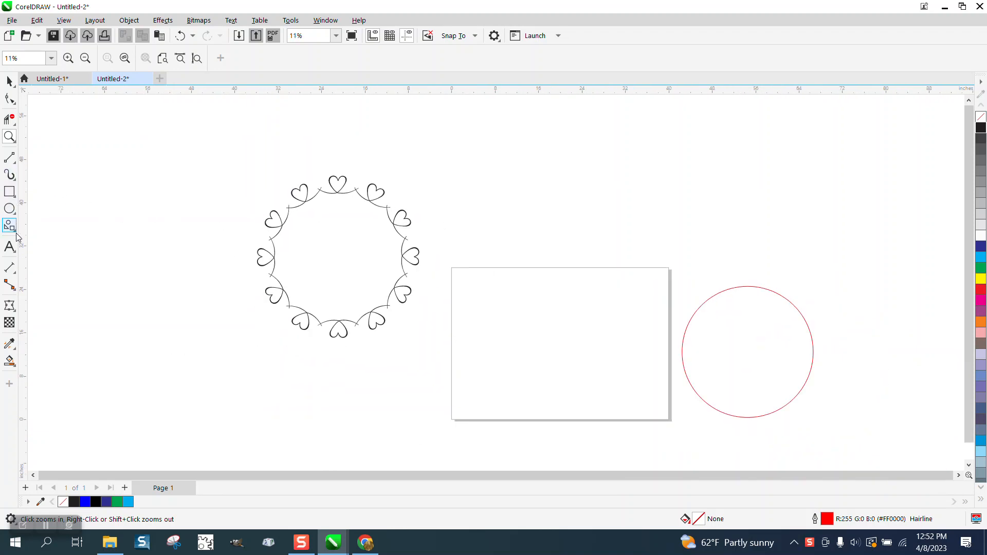
left_click(15, 253)
left_click(41, 248)
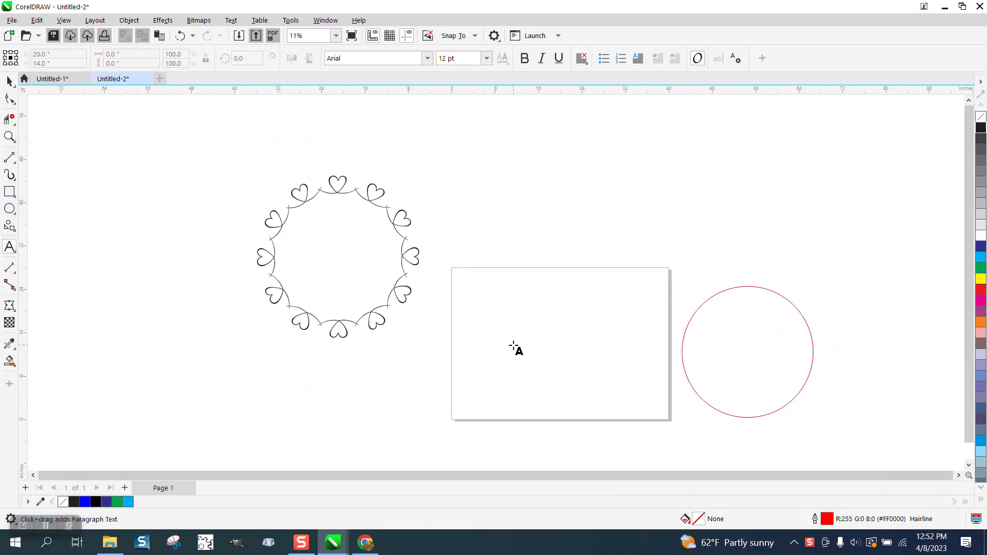
left_click(514, 347)
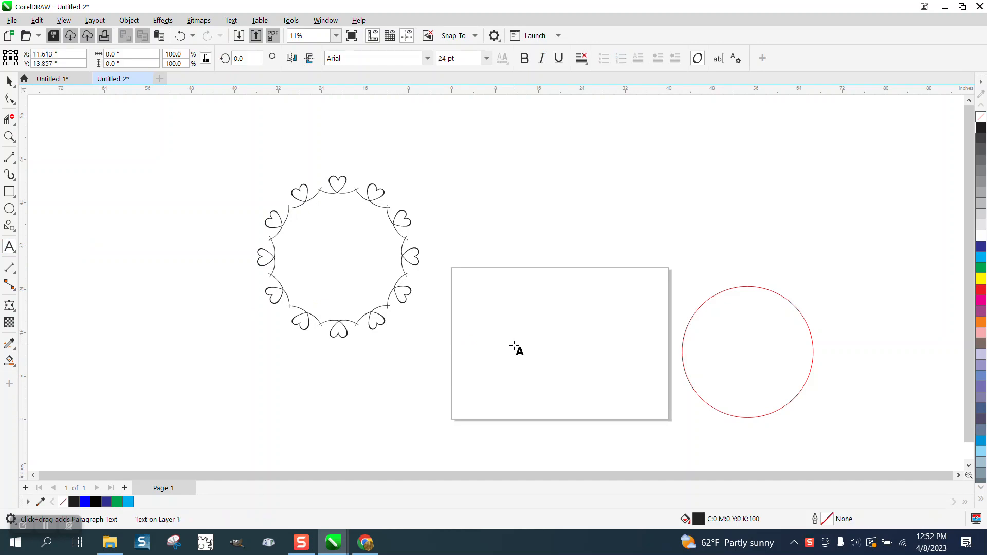
type("l")
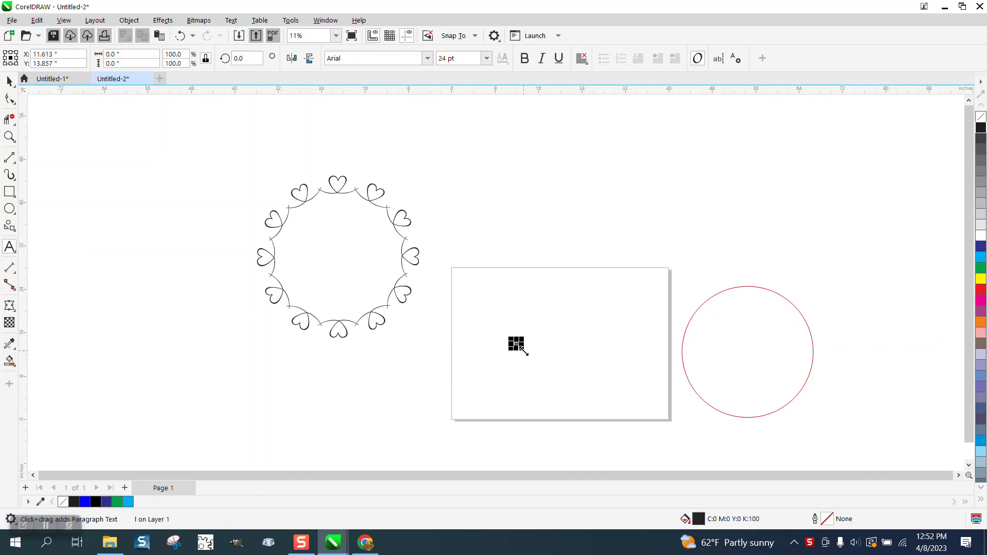
type("ove")
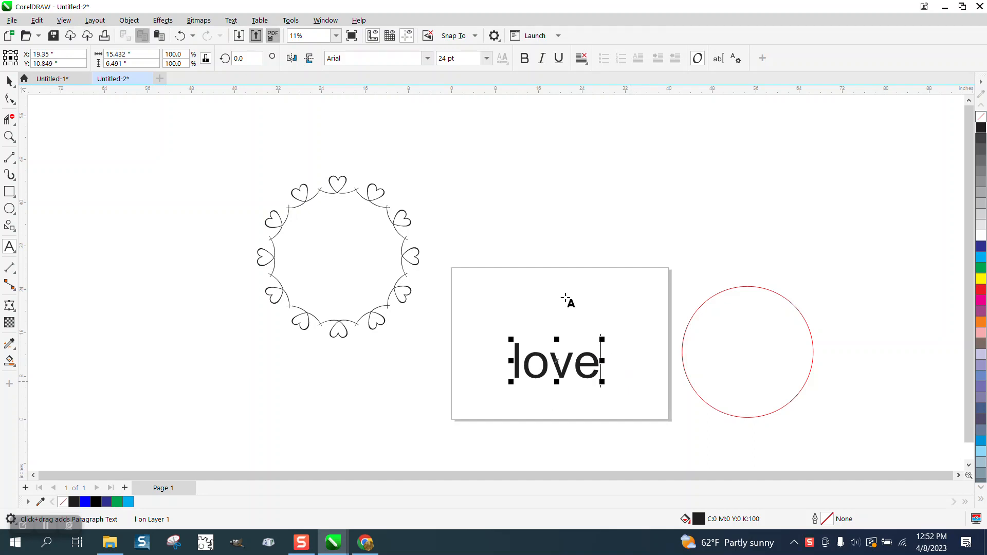
Change the font of the "love" text to hello honey.
left_click(428, 58)
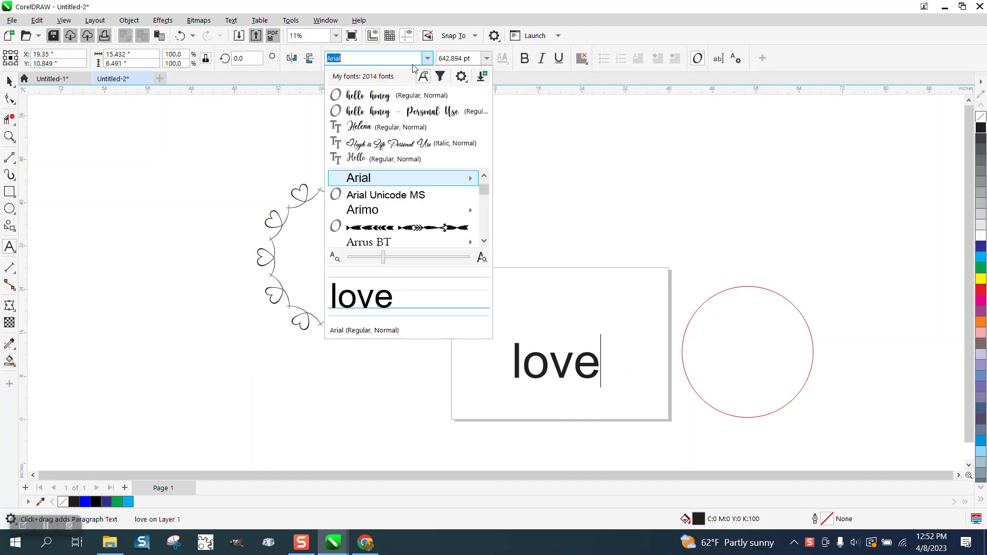
left_click(382, 100)
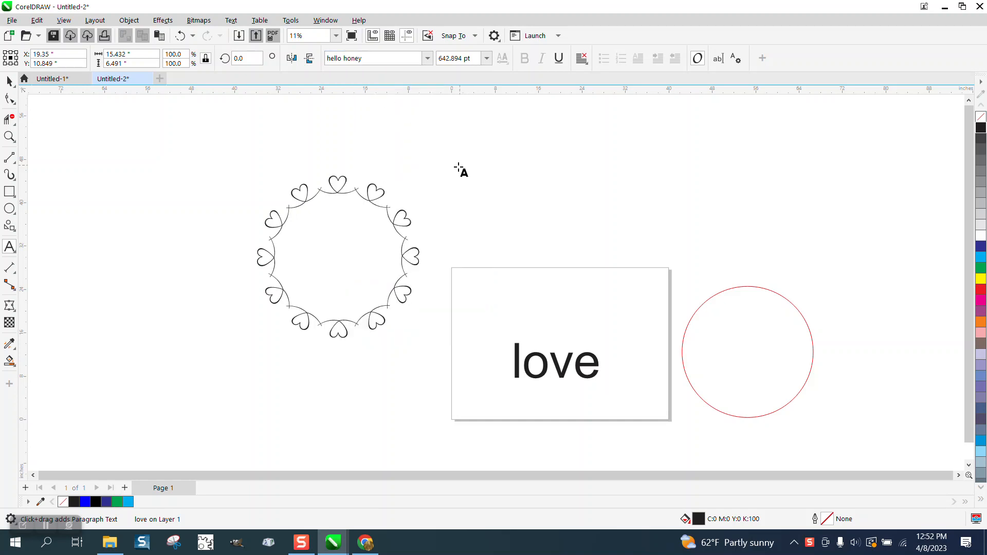
left_click(9, 80)
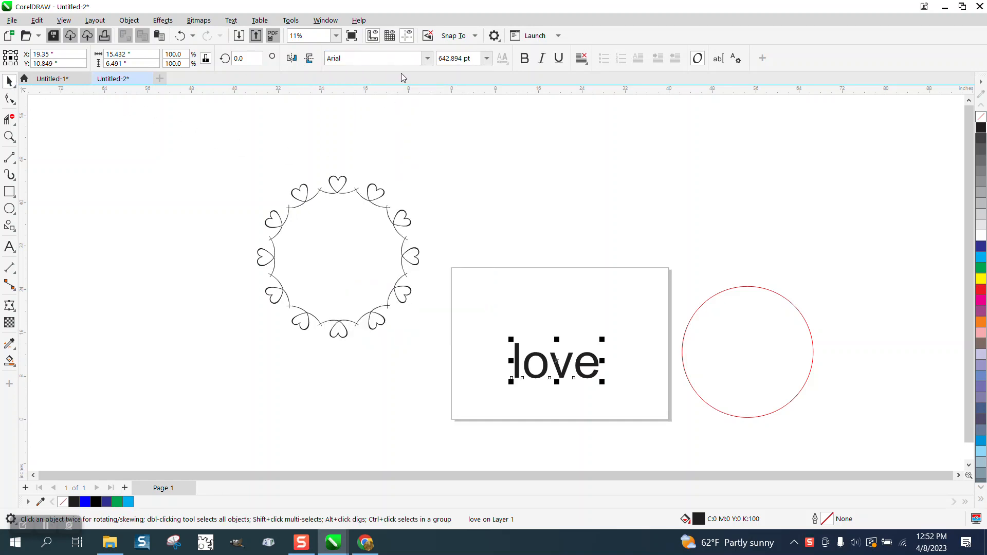
left_click(370, 59)
left_click(363, 97)
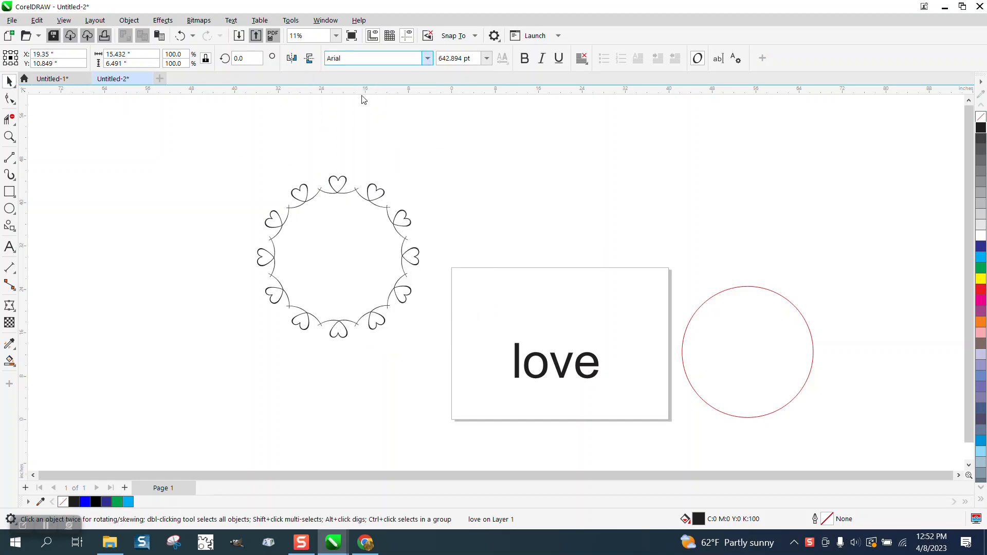
Apply the first Access All Alternates variant, with a heart swash after each letter, to all of the word "love".
left_click(9, 136)
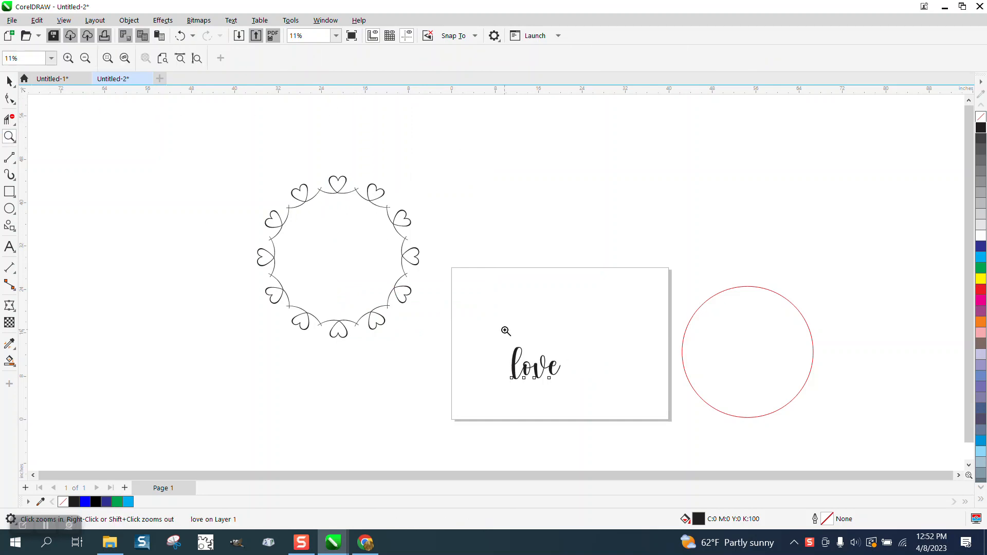
left_click_drag(504, 341, 587, 386)
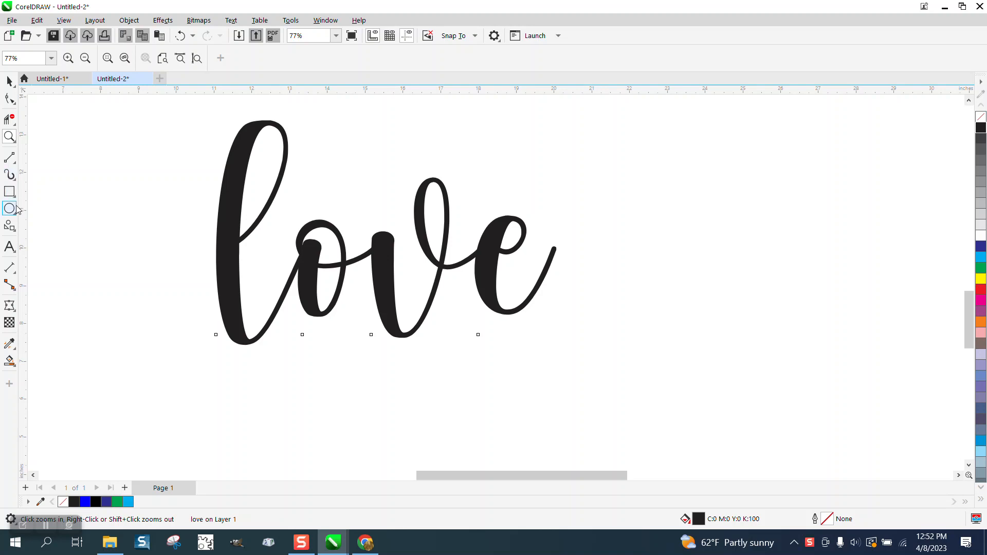
left_click(9, 246)
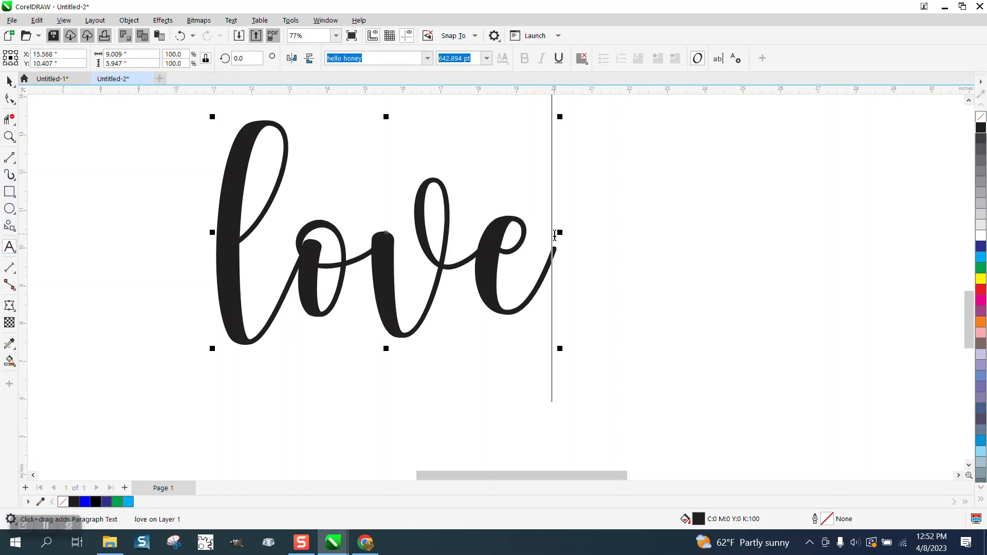
left_click_drag(553, 236, 224, 229)
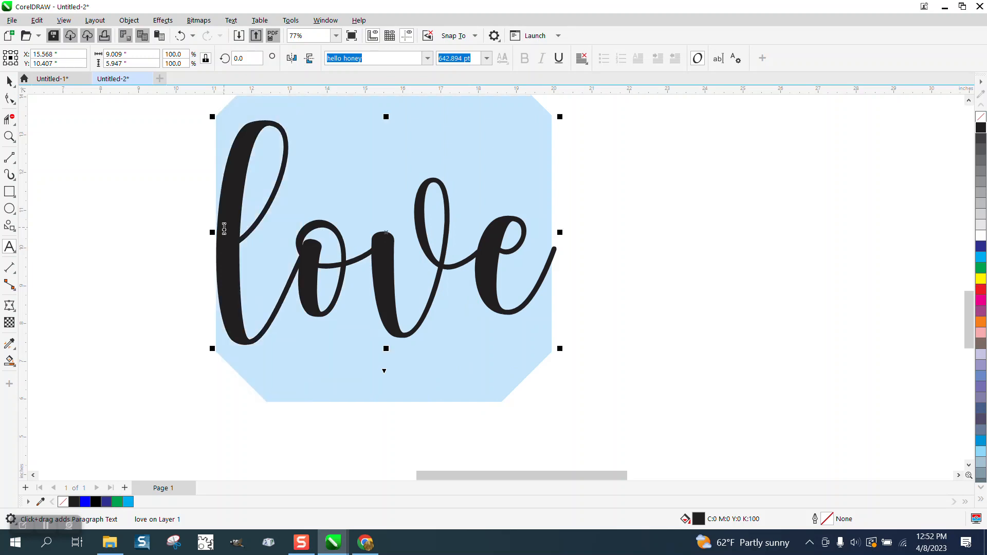
left_click(385, 372)
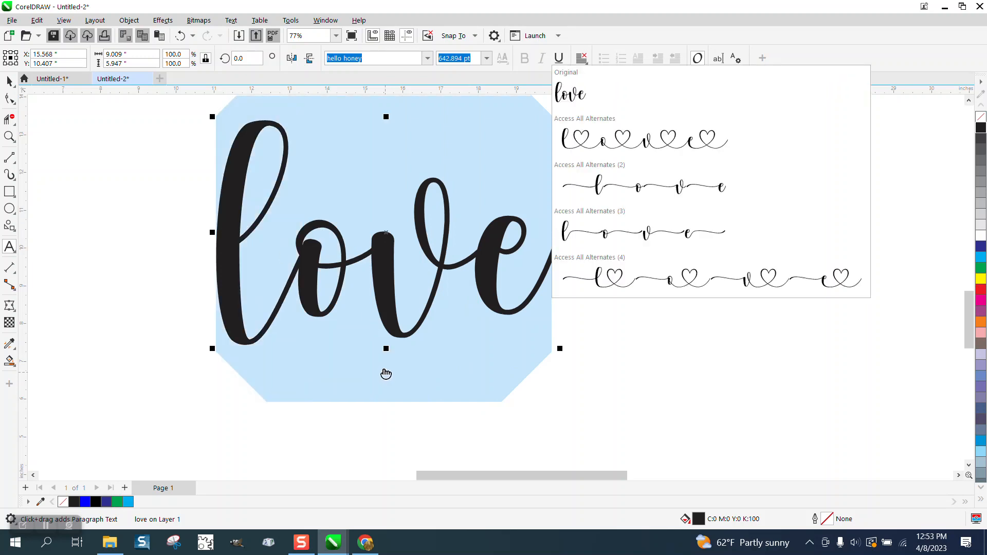
left_click(664, 148)
Break the "love" text apart into single letters and move the l and the o away from the others.
scroll(520, 172, "down", 2)
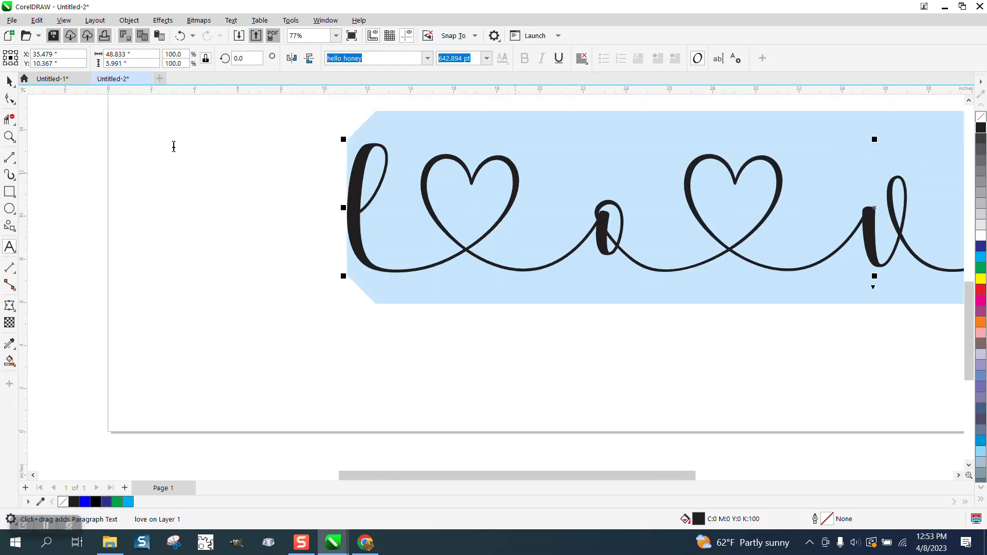
left_click(9, 81)
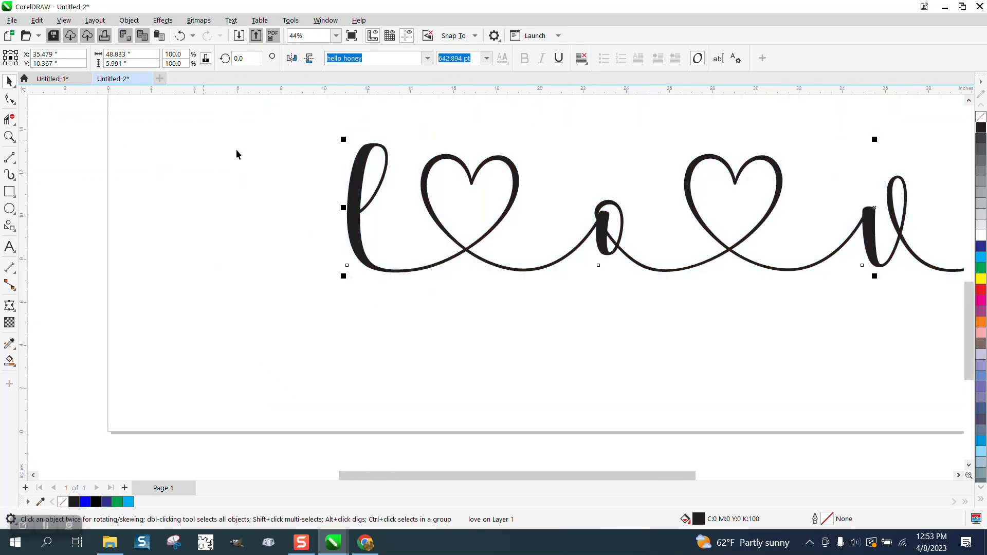
left_click(129, 20)
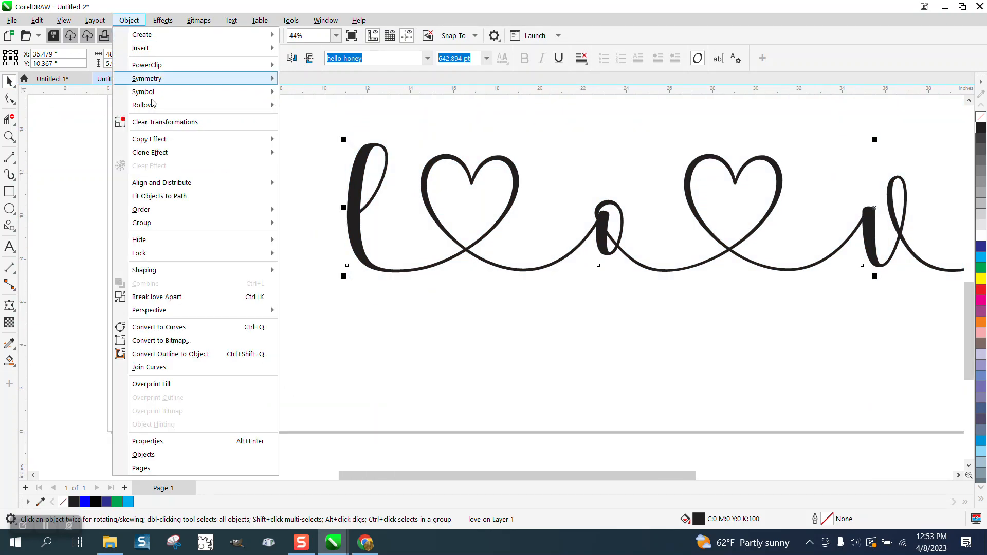
left_click(185, 298)
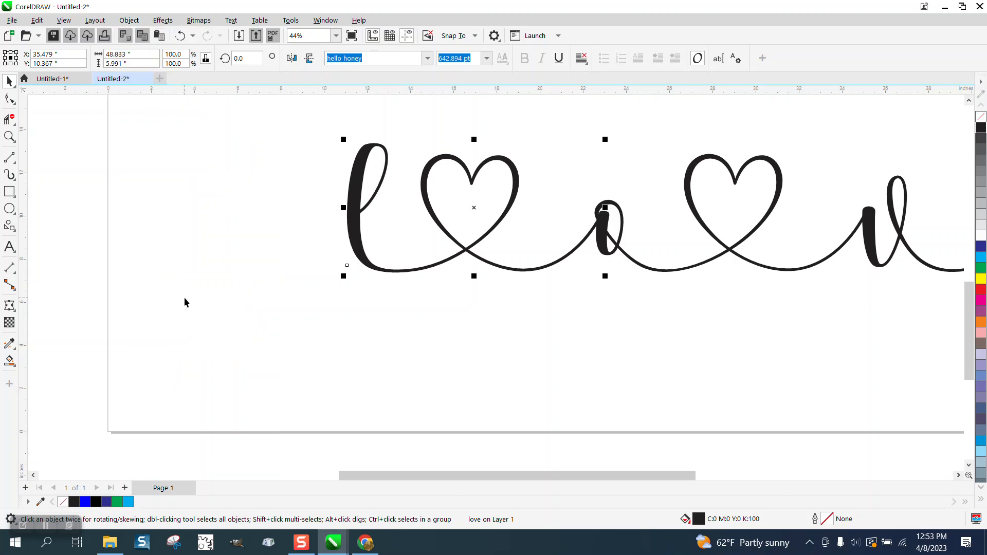
left_click(260, 296)
left_click_drag(217, 236, 216, 237)
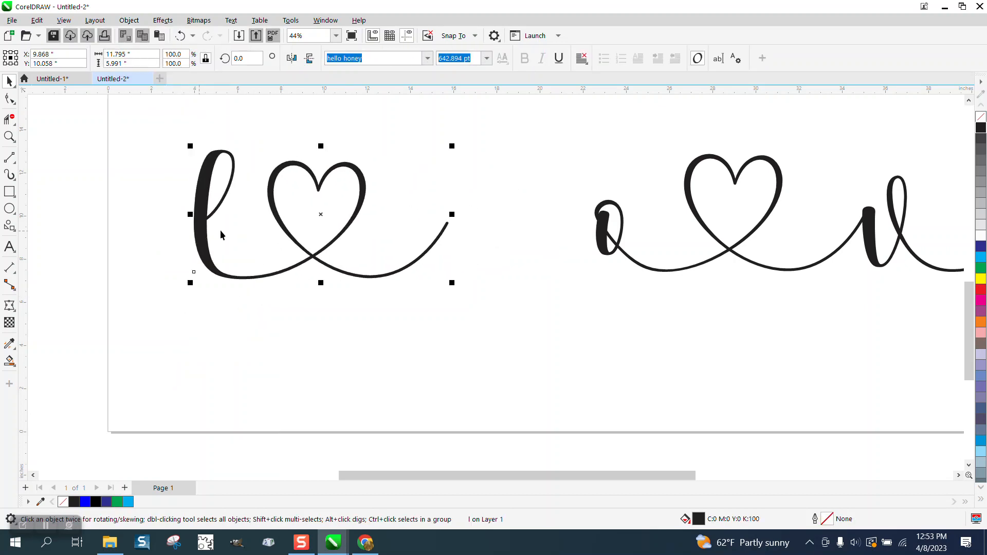
scroll(567, 214, "down", 2)
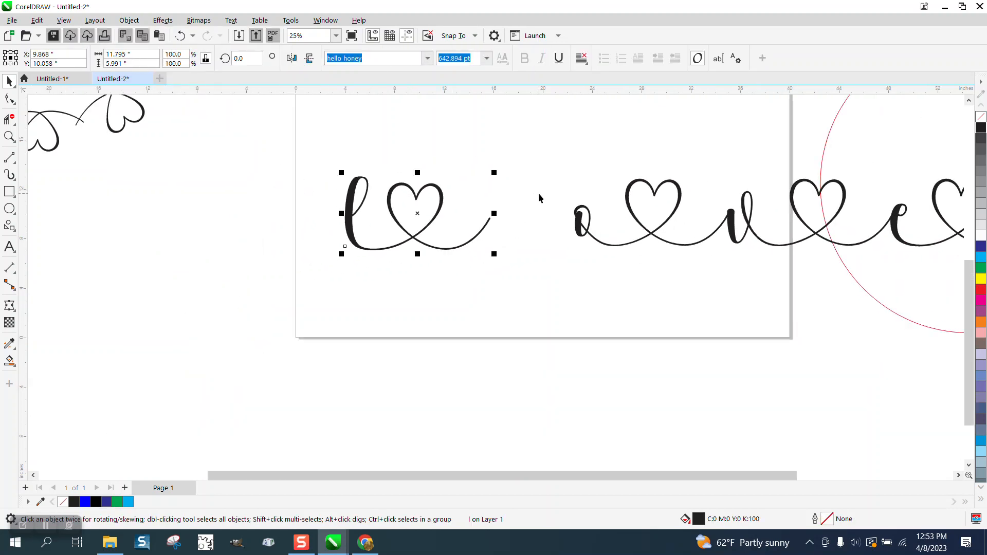
left_click_drag(584, 216, 544, 249)
Delete the l, v and e letters, keeping only the o with its heart swash.
left_click(366, 192)
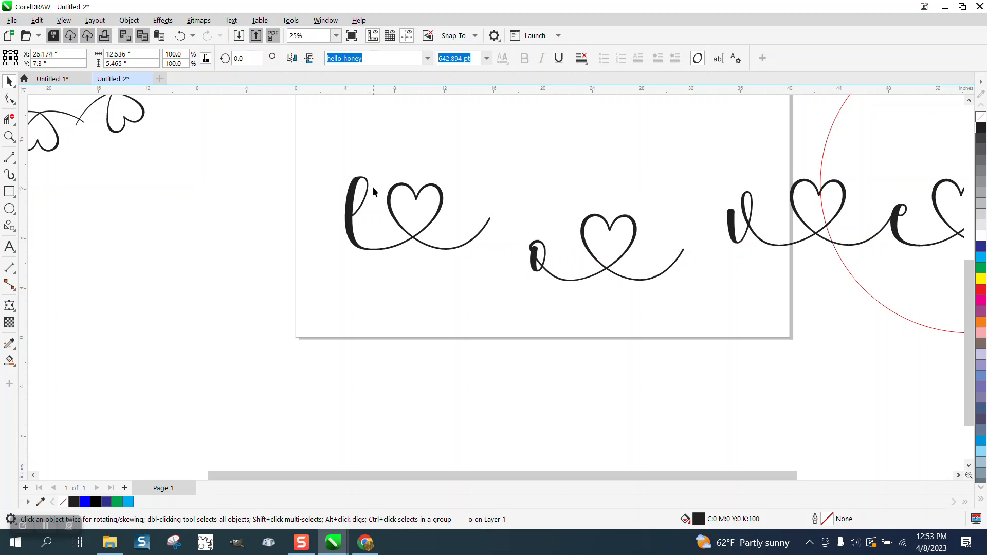
left_click(443, 194)
key("Delete")
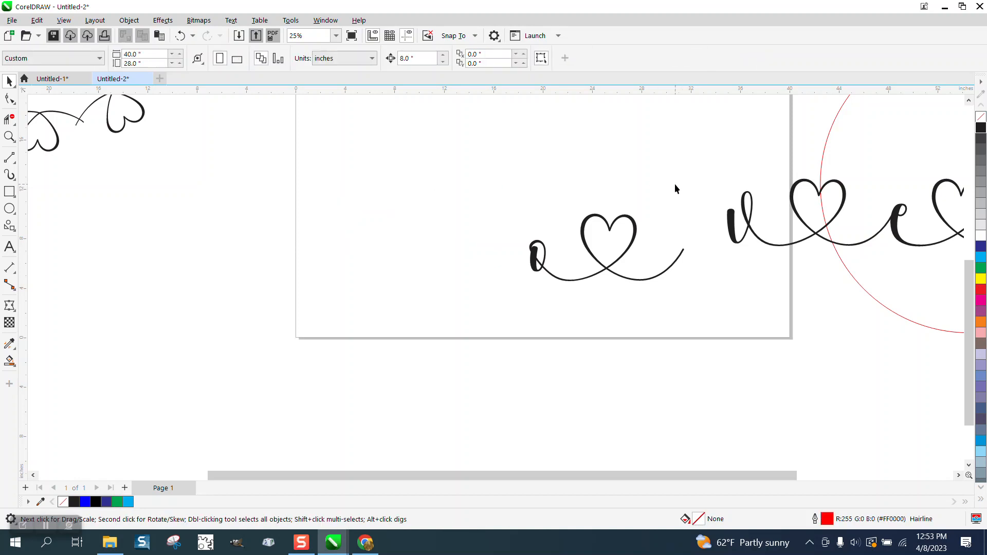
left_click(746, 216)
key("Delete")
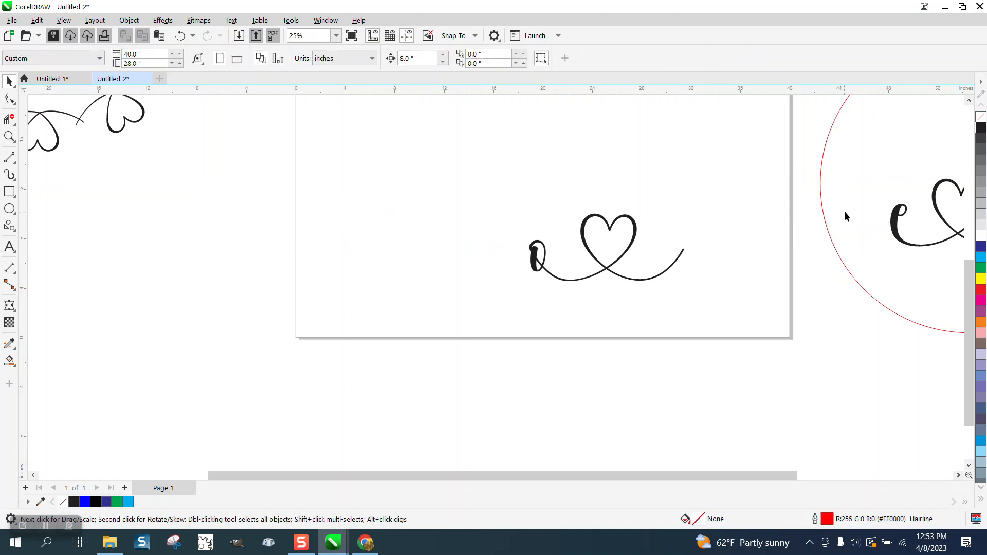
left_click(895, 220)
key("Delete")
Reposition the o with its heart swash, convert it to curves, and give it no fill and a black outline.
left_click_drag(637, 230, 586, 184)
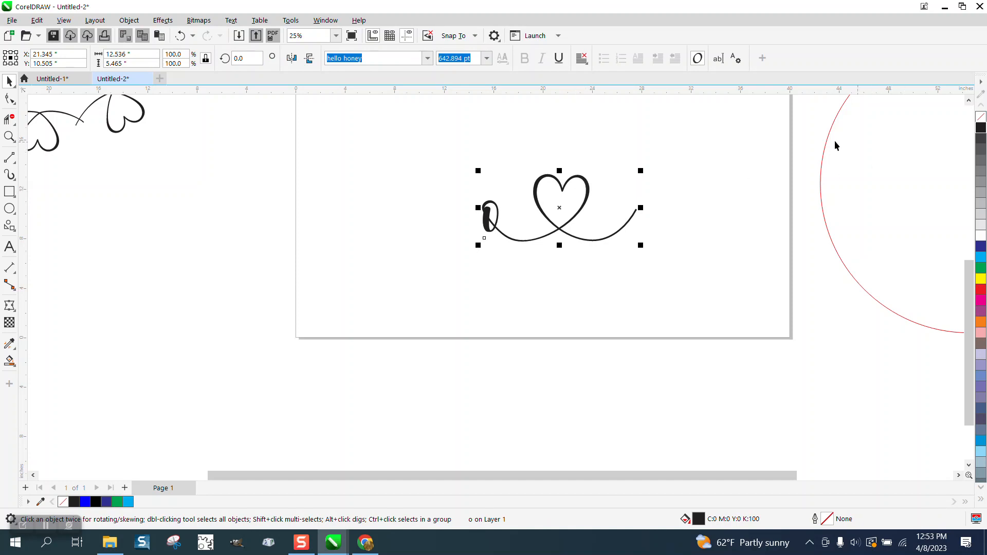
left_click(129, 21)
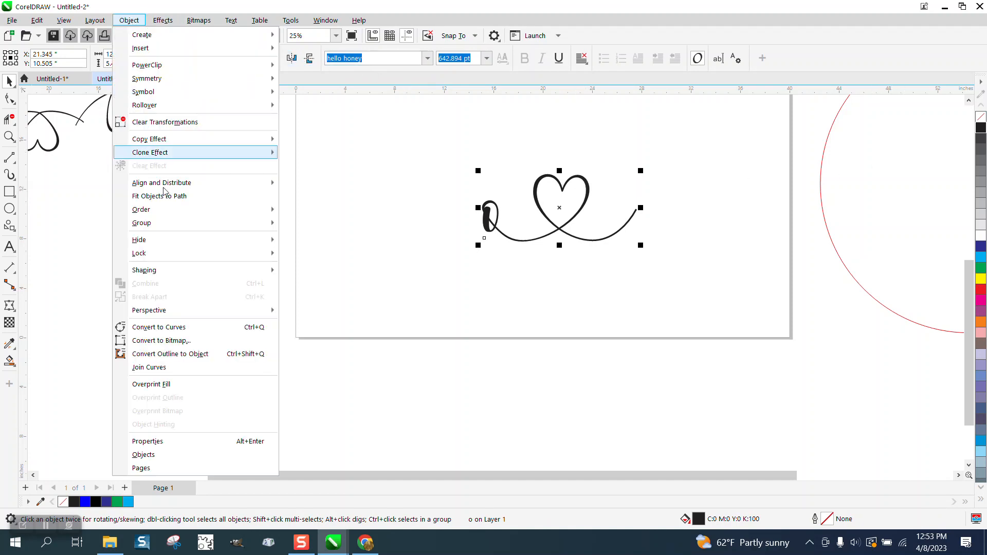
left_click(170, 328)
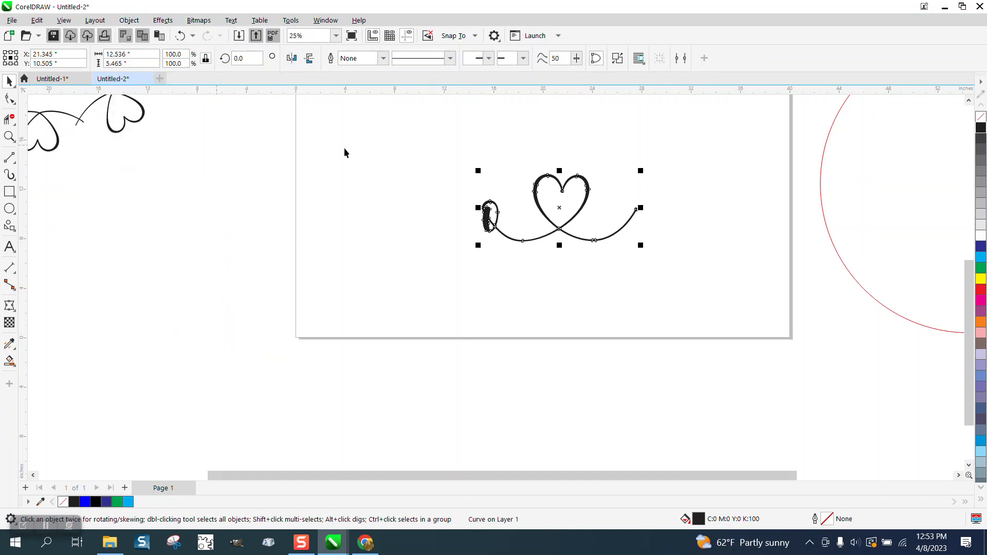
left_click(981, 117)
right_click(981, 127)
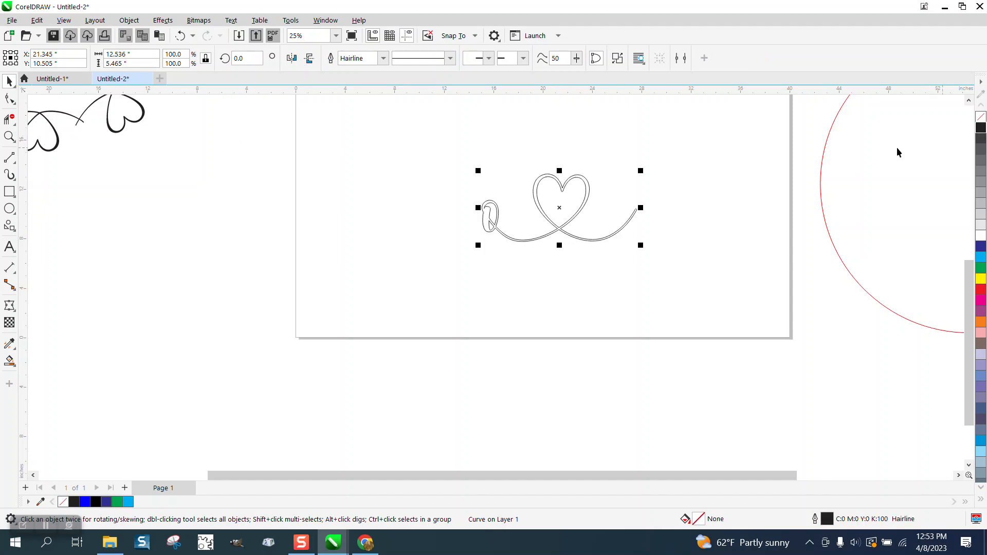
Draw a vertical line about 6.1 inches long and centre it on the crossing point below the heart.
left_click(9, 136)
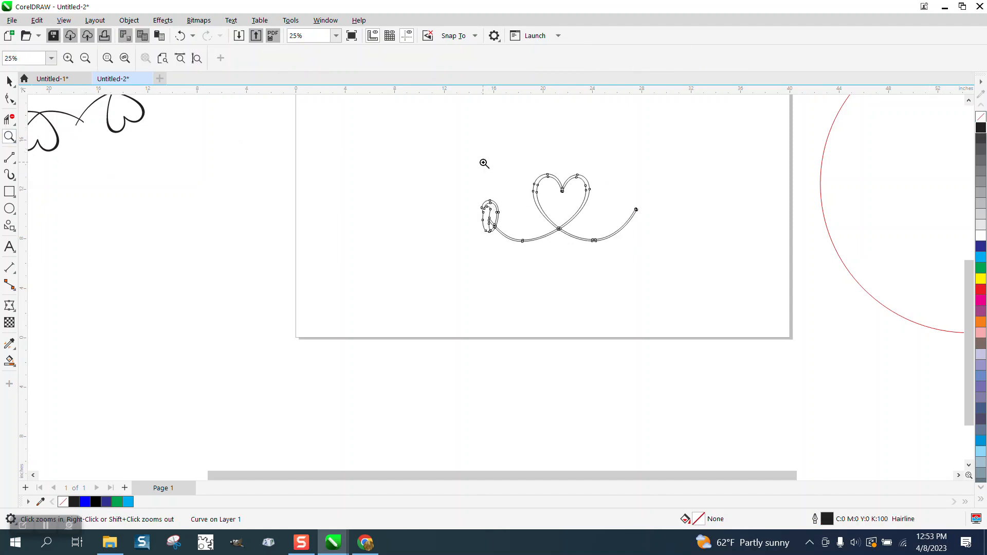
left_click_drag(485, 161, 706, 323)
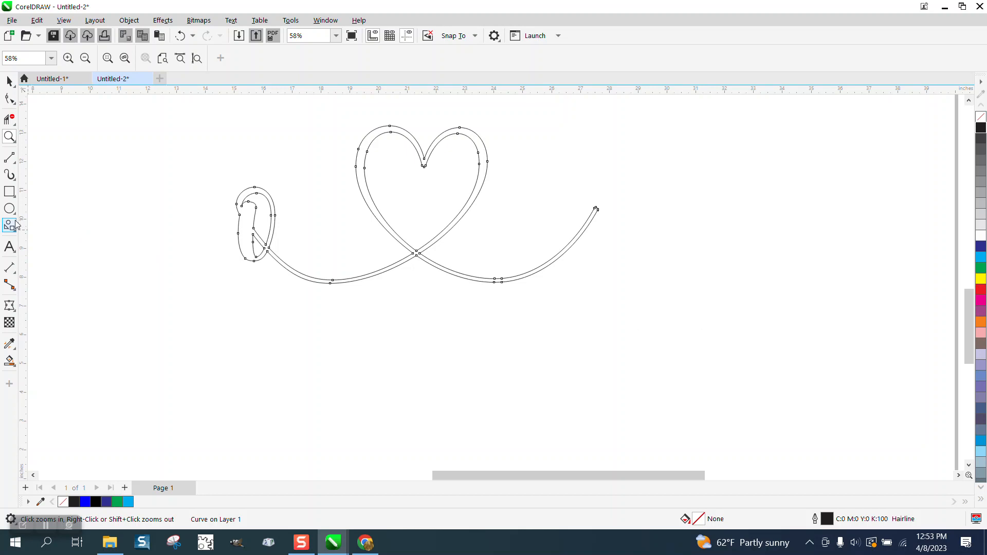
left_click(15, 165)
left_click(45, 171)
left_click_drag(154, 160, 154, 343)
key("space")
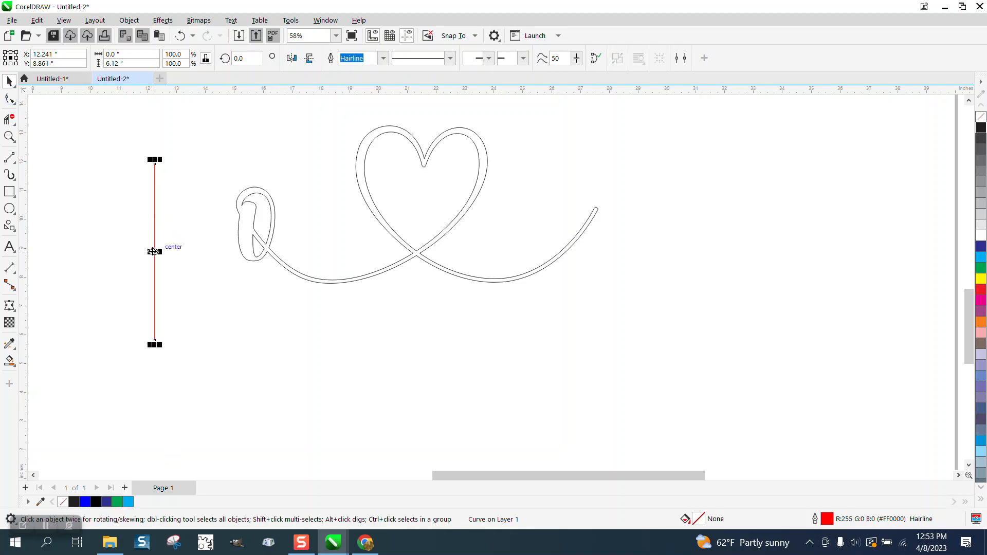
left_click_drag(154, 252, 417, 256)
left_click(335, 183)
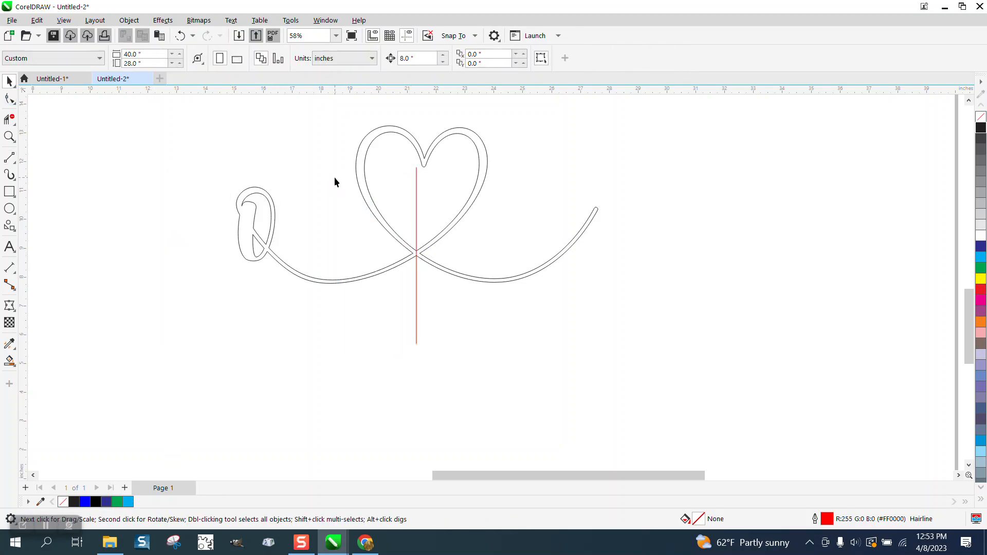
Set the nudge distance to 3 inches and nudge the vertical line 3 inches to the left of the crossing.
left_click(368, 150)
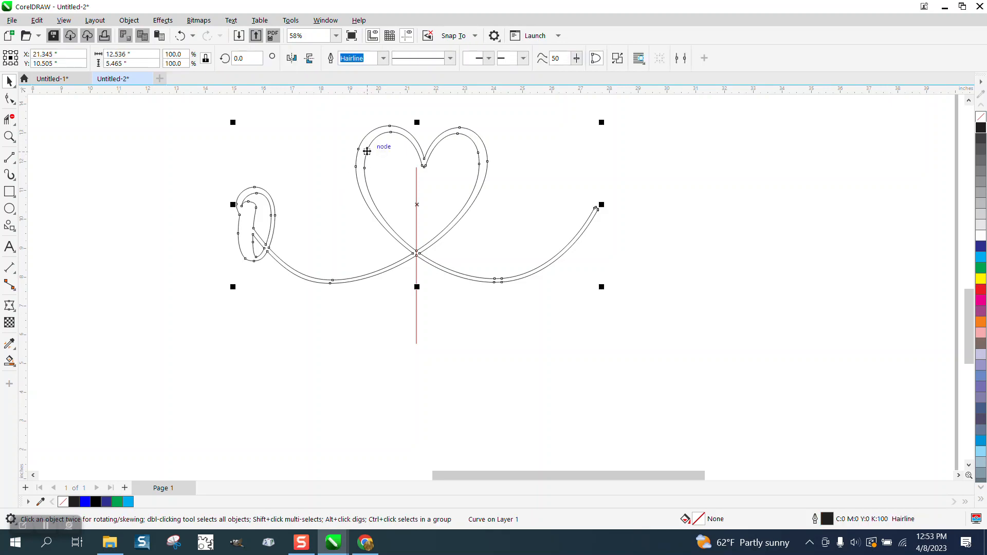
left_click(308, 149)
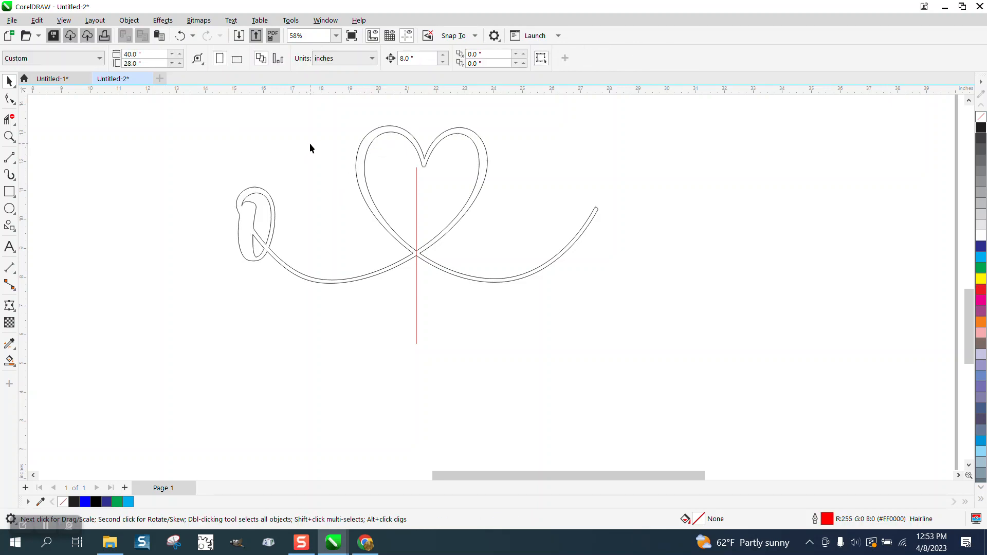
left_click(416, 63)
type("3")
left_click(415, 282)
key("Left")
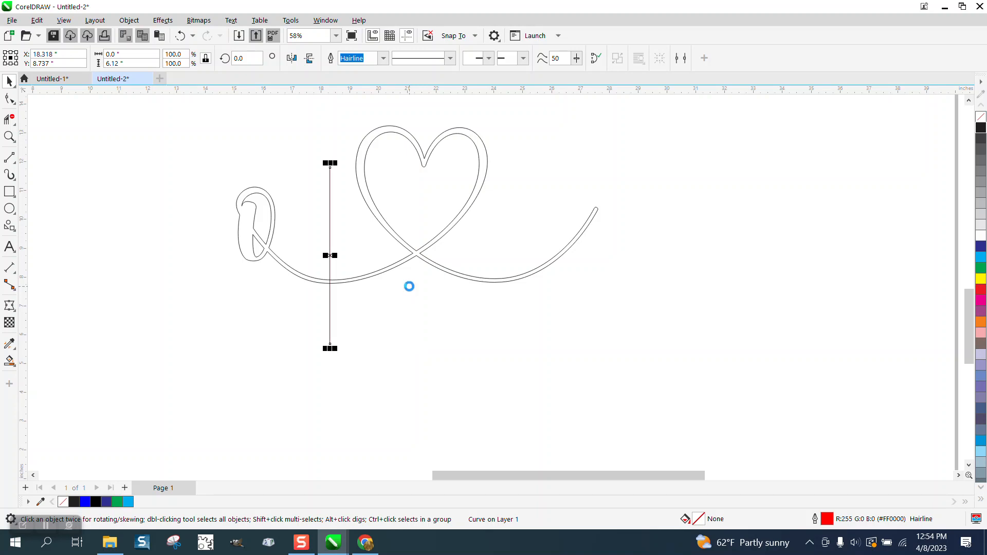
Duplicate the vertical line and nudge the copy 6 inches to the right, past the heart.
key("KP_Add")
key("Right")
key("Right")
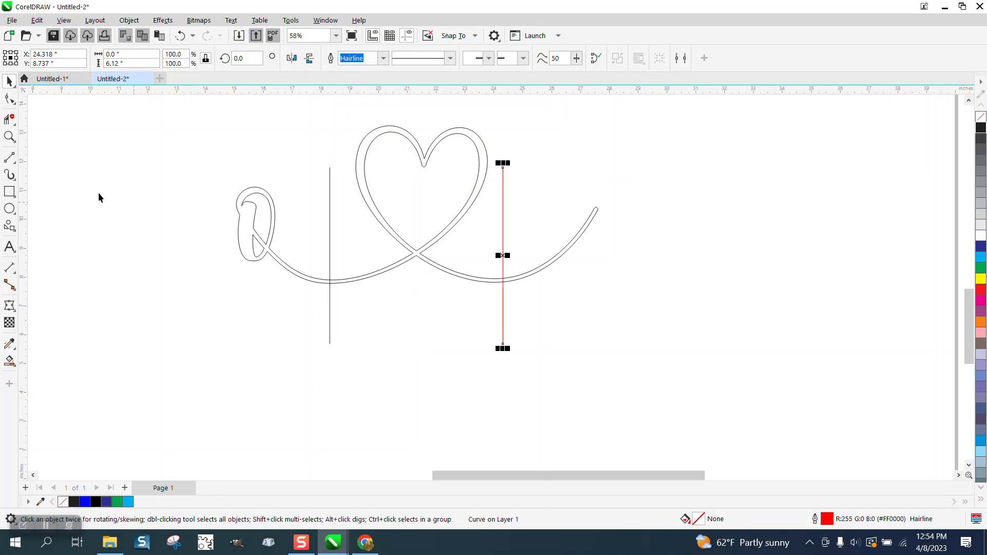
left_click(9, 360)
left_click(408, 135)
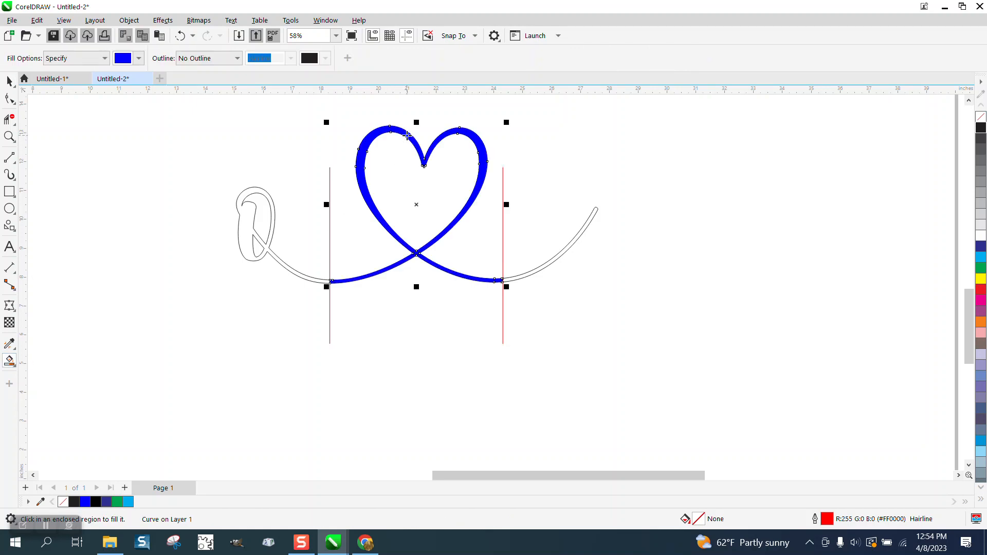
left_click(9, 81)
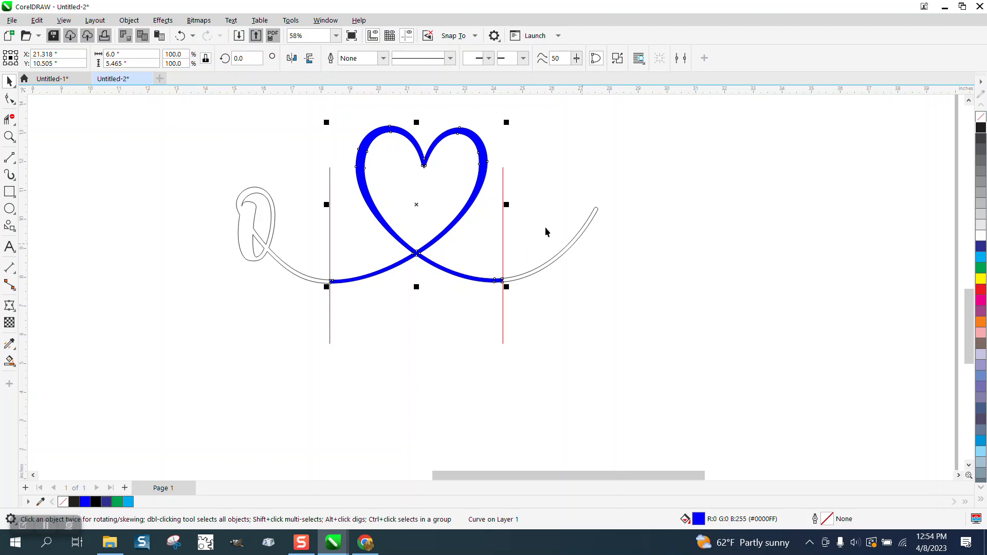
left_click(181, 37)
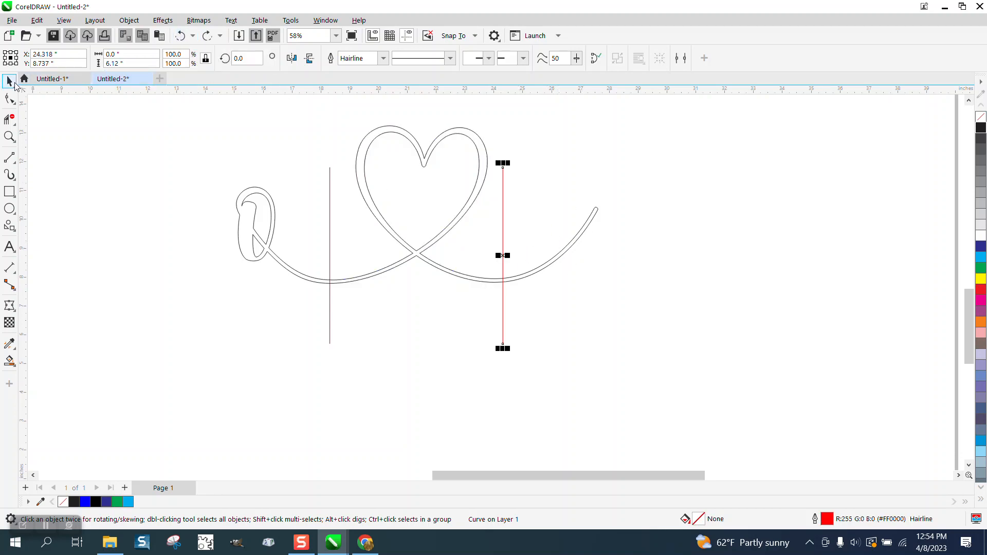
Set the nudge distance to 1 inch and move the two vertical lines 1 inch further outward from the heart.
left_click(104, 108)
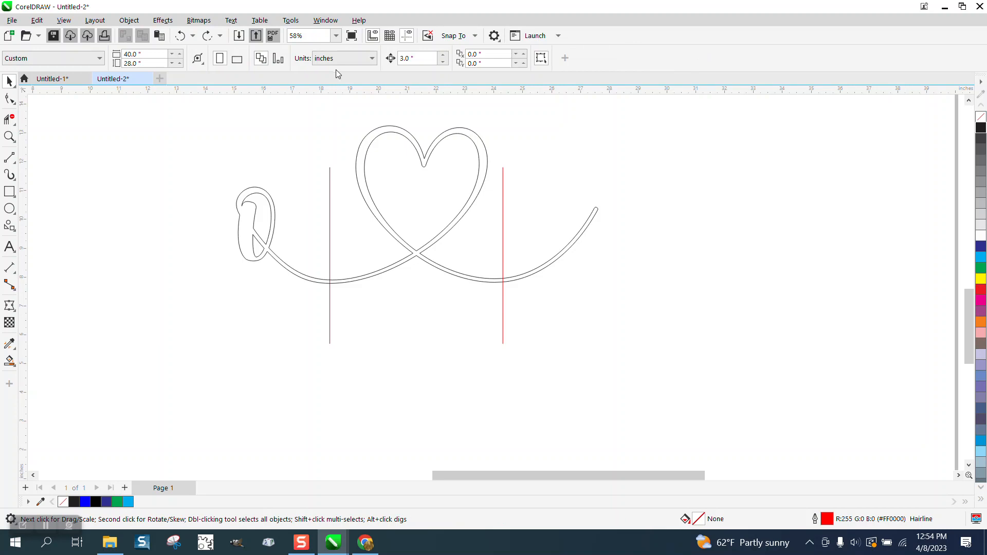
triple_click(418, 58)
type("1")
left_click(503, 198)
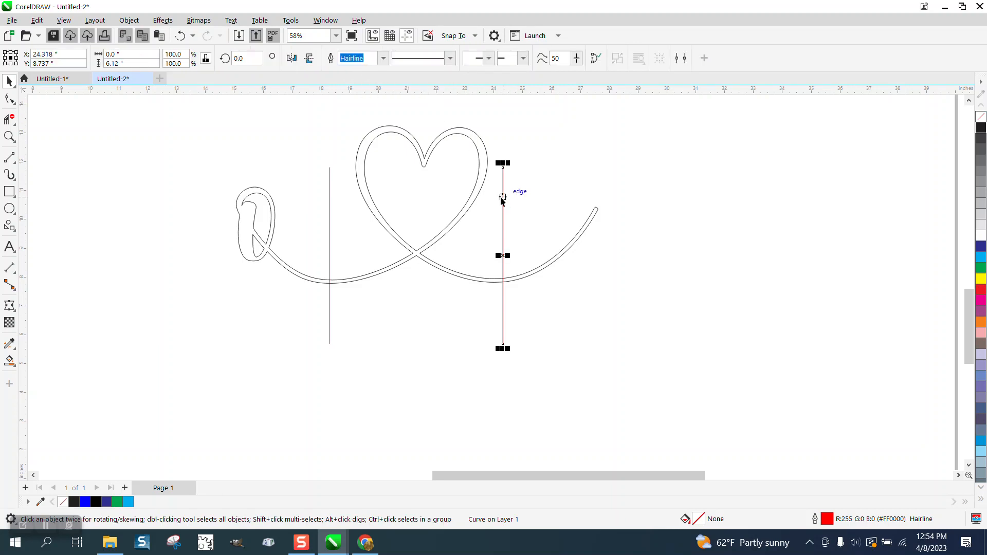
key("Right")
left_click(331, 226)
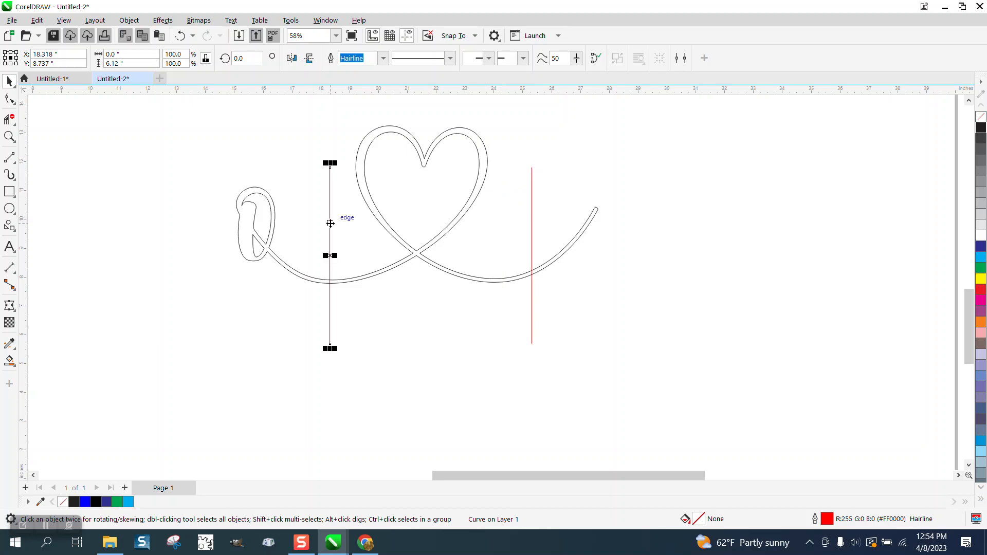
key("Left")
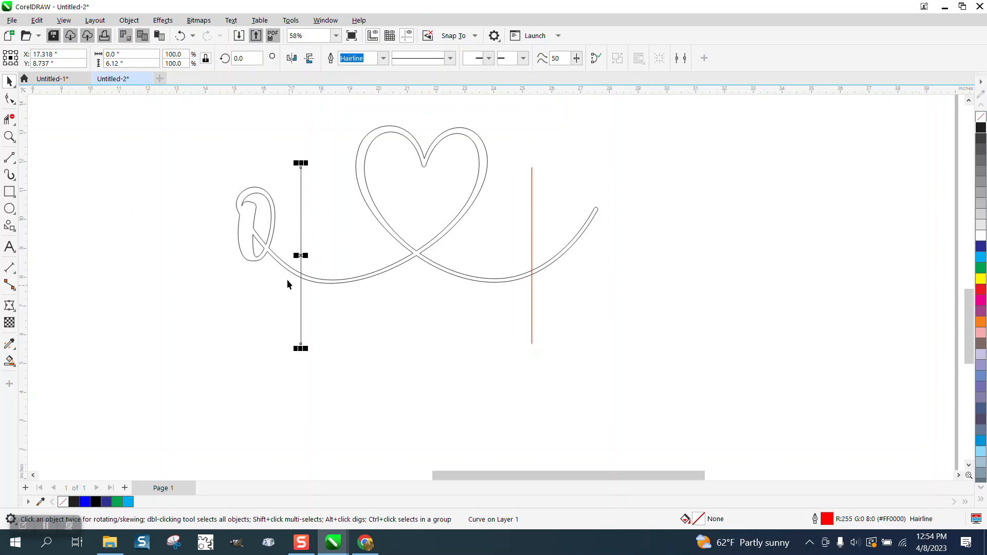
Smart Fill the heart swash between the two vertical lines and move the new shape clear of the original glyph.
left_click(10, 363)
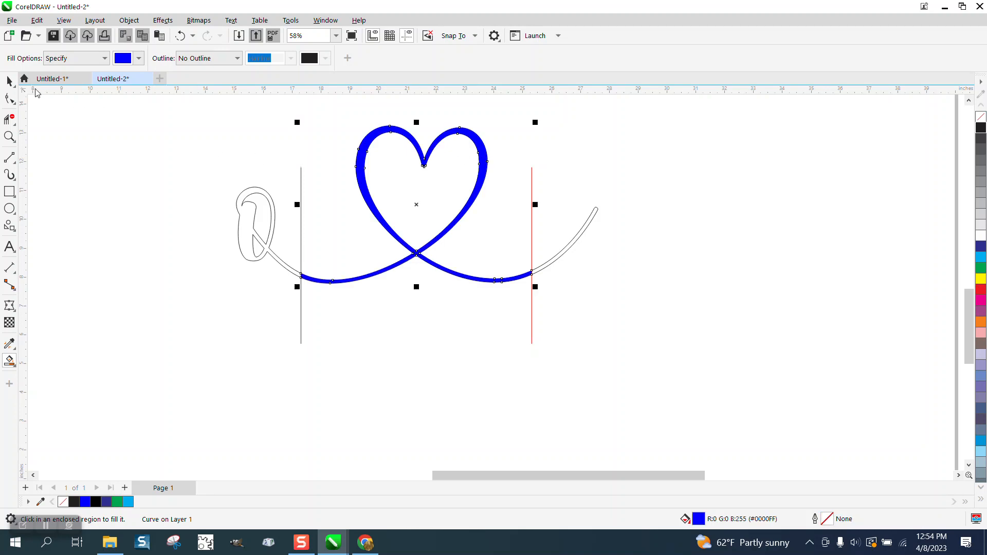
left_click(9, 81)
scroll(293, 178, "down", 2)
left_click_drag(374, 195, 595, 209)
Give the extracted heart swash no fill and a black outline, and delete the original glyph with its two vertical lines.
left_click(982, 121)
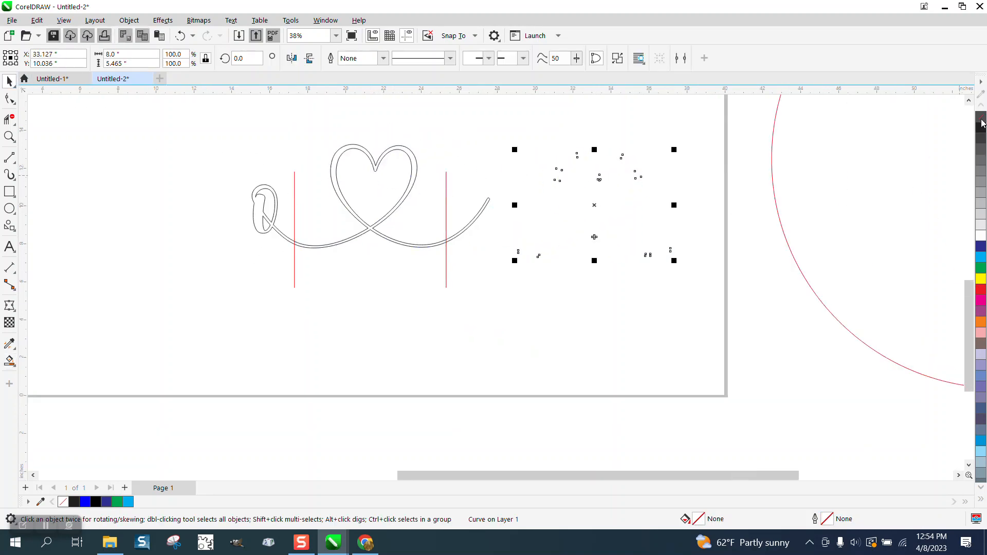
right_click(981, 124)
mouse_move(239, 128)
left_mouse_down()
mouse_move(420, 262)
mouse_move(531, 320)
left_mouse_up()
key("Delete")
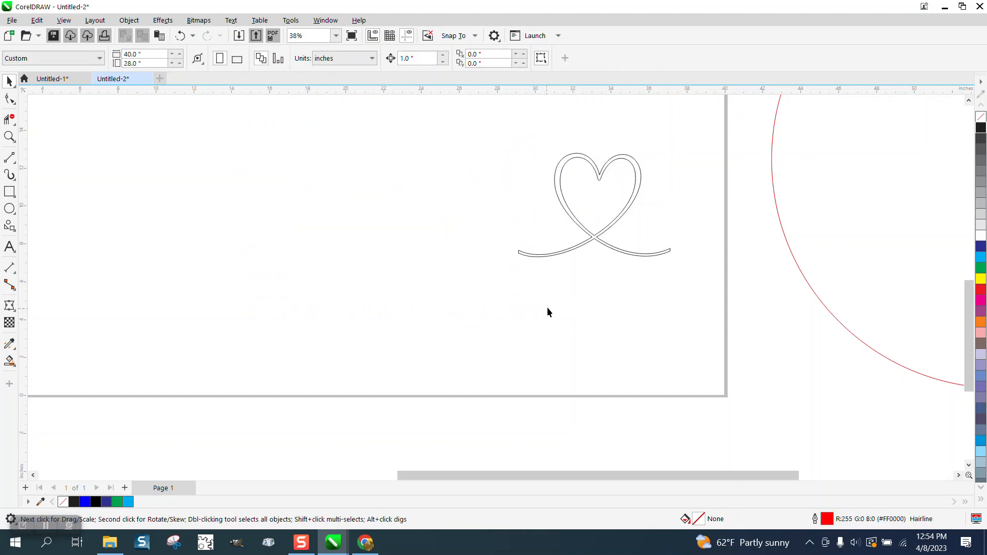
left_click(611, 230)
key("Delete")
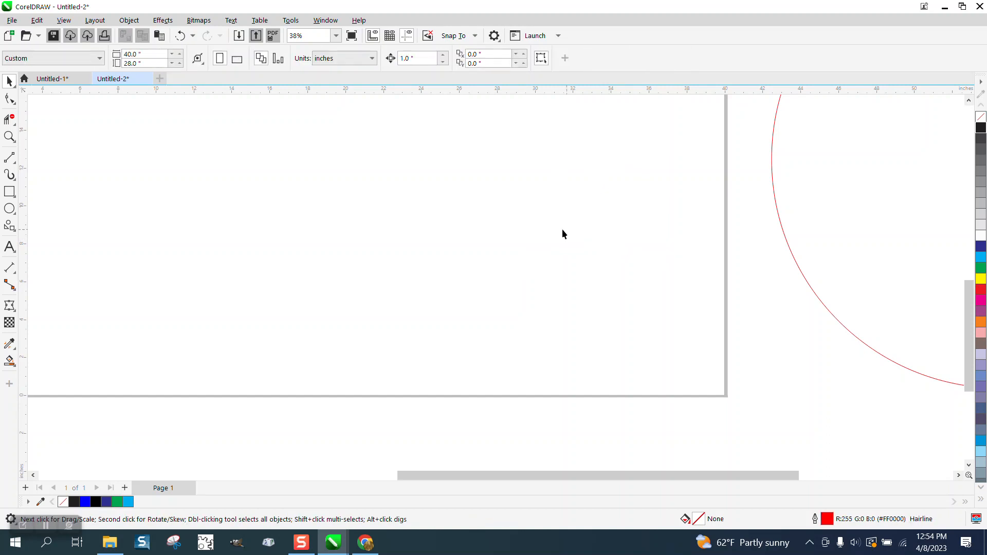
scroll(514, 228, "down", 4)
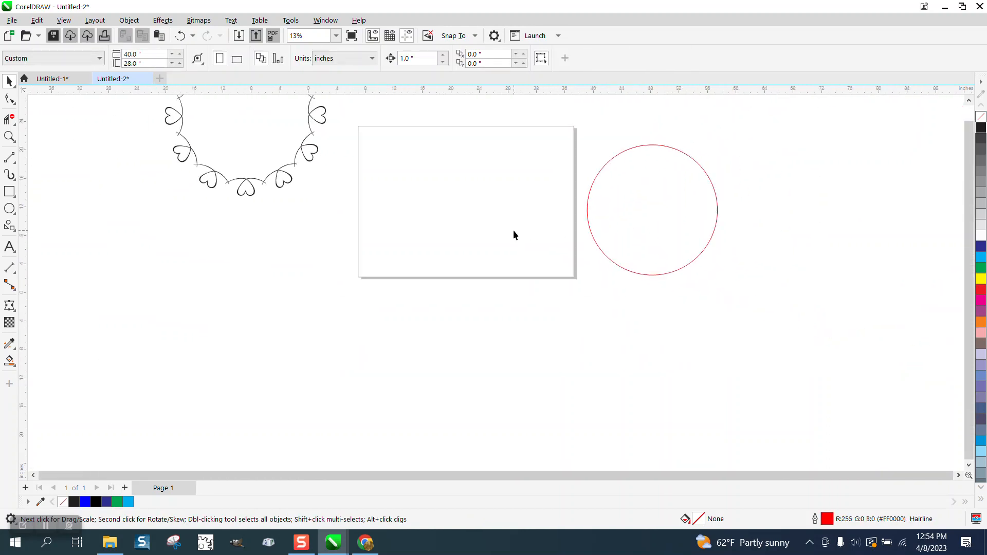
key("ctrl+z")
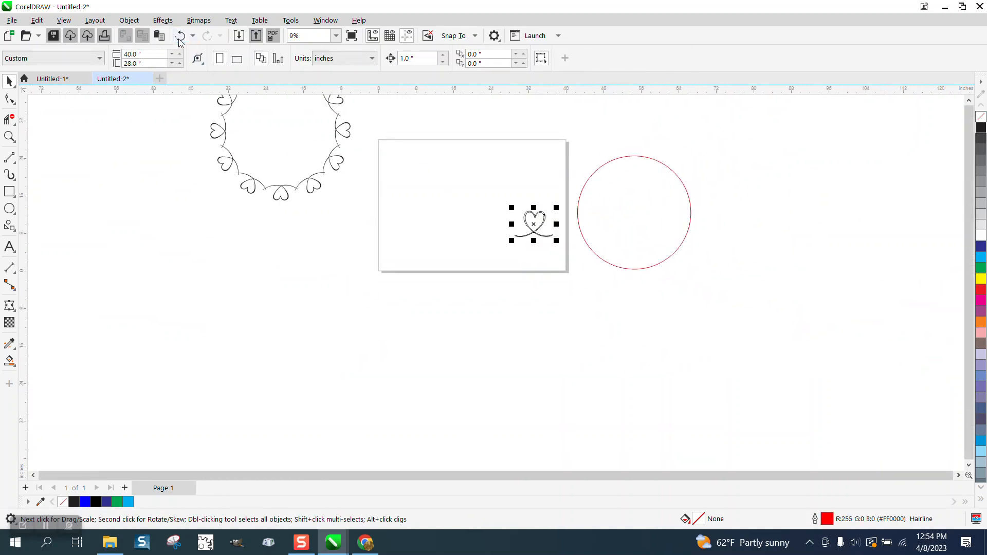
Centre the heart swash on the page and pull its two lower envelope corners outward and upward to stretch the tails.
key("p")
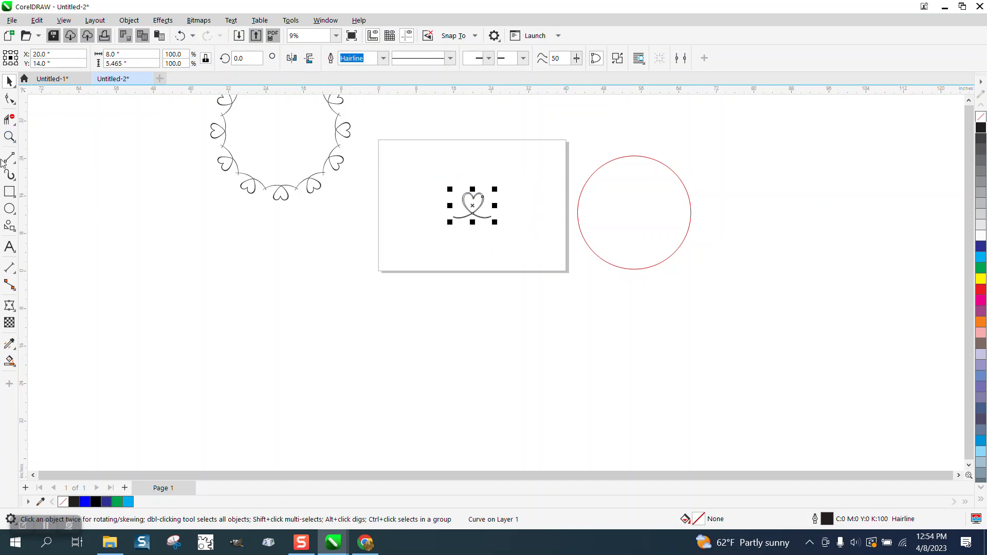
left_click(9, 136)
left_click_drag(434, 180, 535, 255)
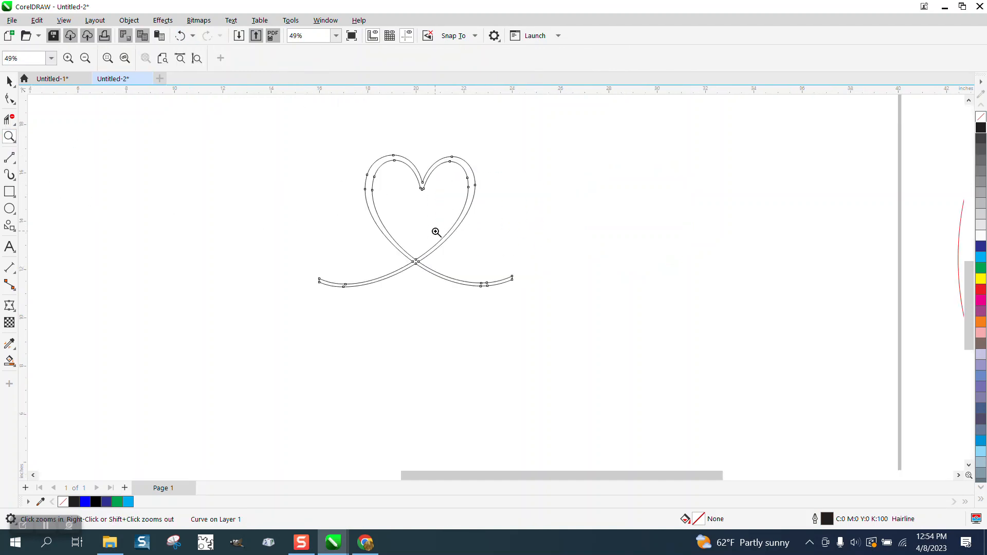
left_click(12, 306)
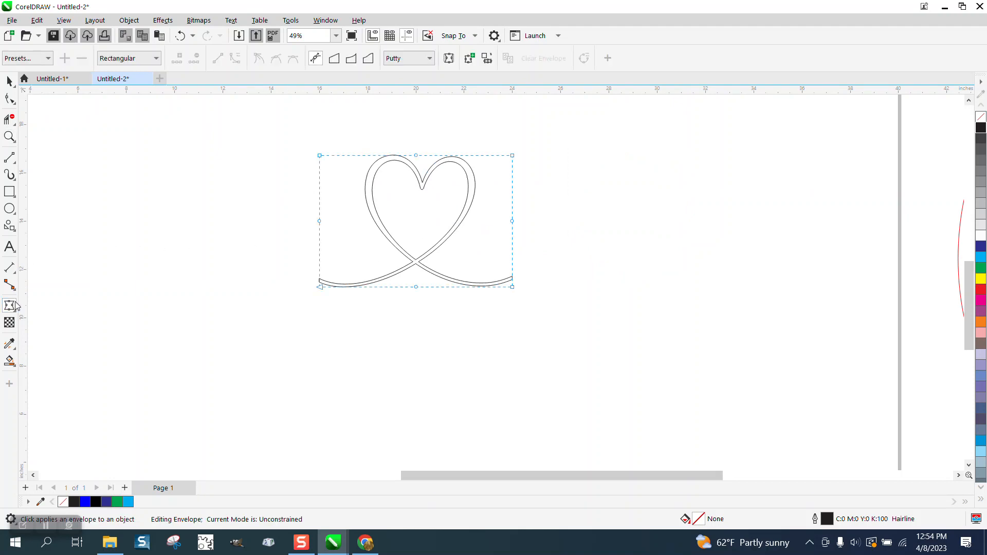
left_click_drag(319, 287, 273, 253)
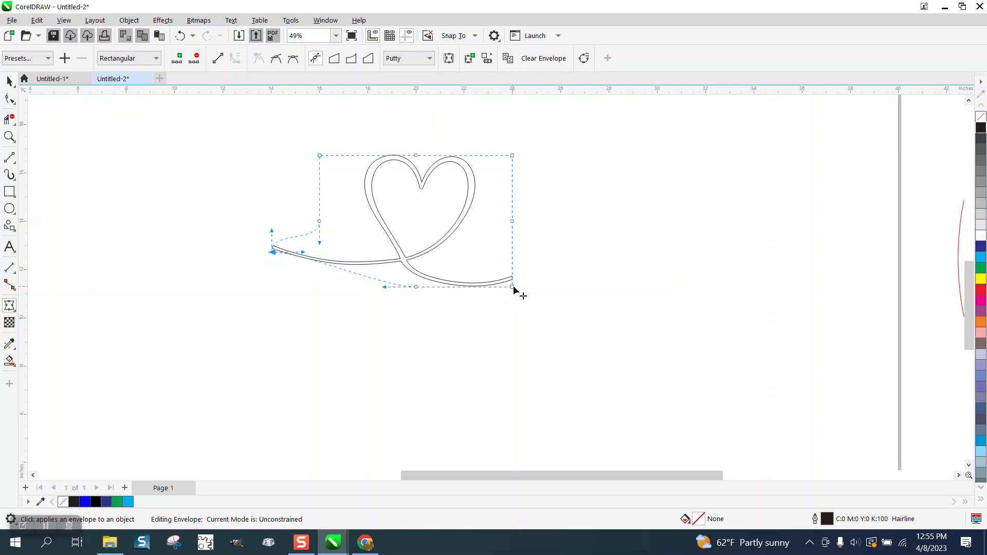
left_click_drag(514, 287, 529, 262)
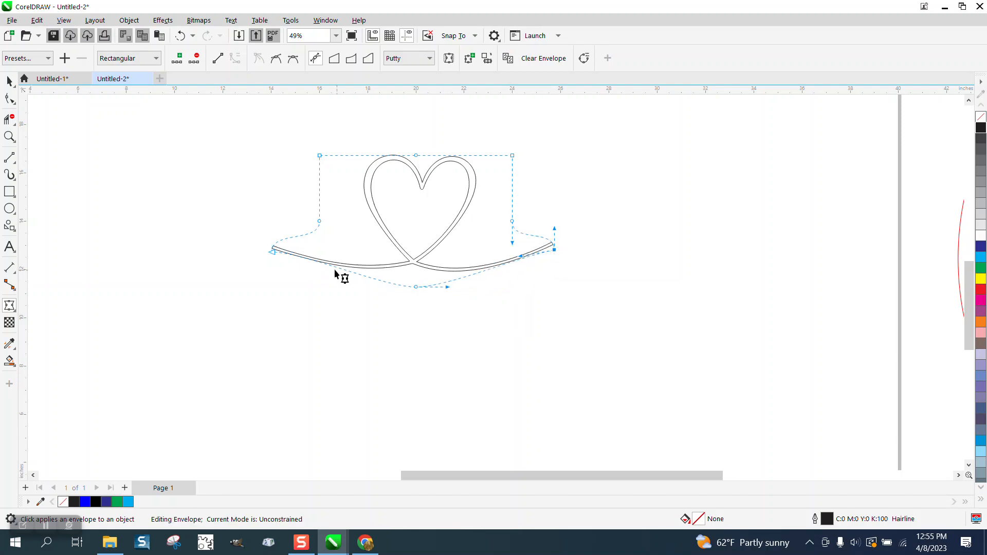
Reshape the left tail's curve with its envelope handle and stretch the right tail slightly further outward.
left_click(273, 255)
left_click_drag(300, 252, 295, 266)
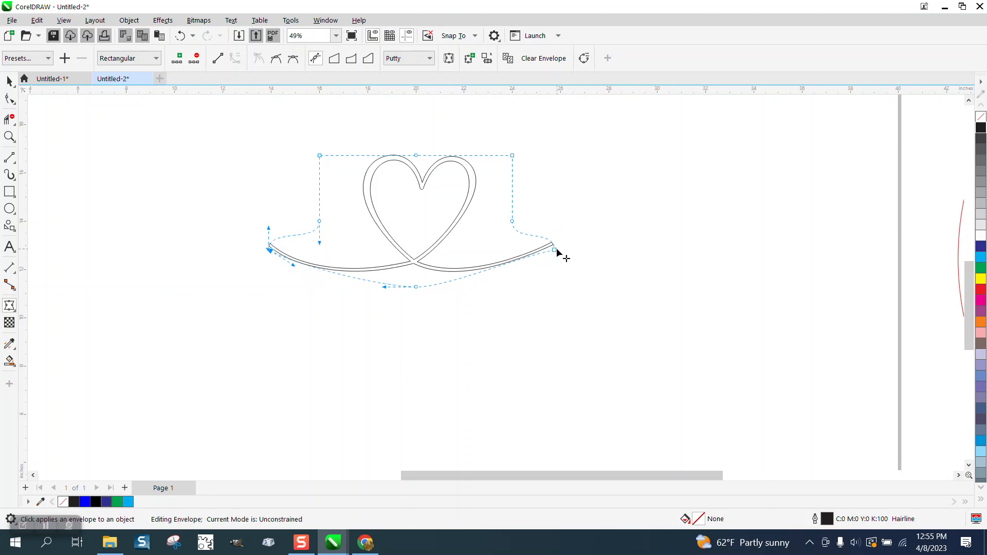
left_click_drag(555, 251, 568, 249)
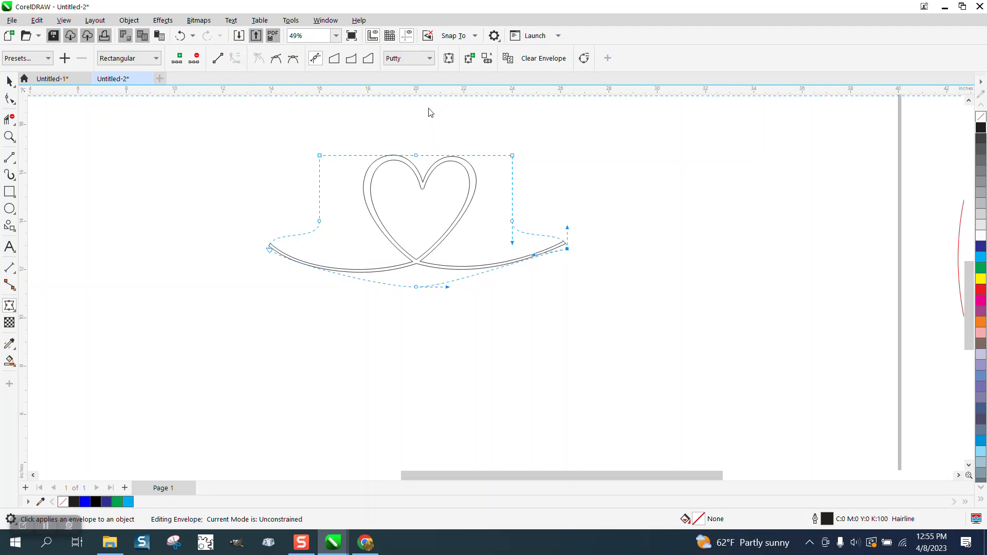
Place a horizontal guideline at the left tail's tip, about 13.07 inches, and adjust the right envelope corner to level its tip with it.
left_click(271, 245)
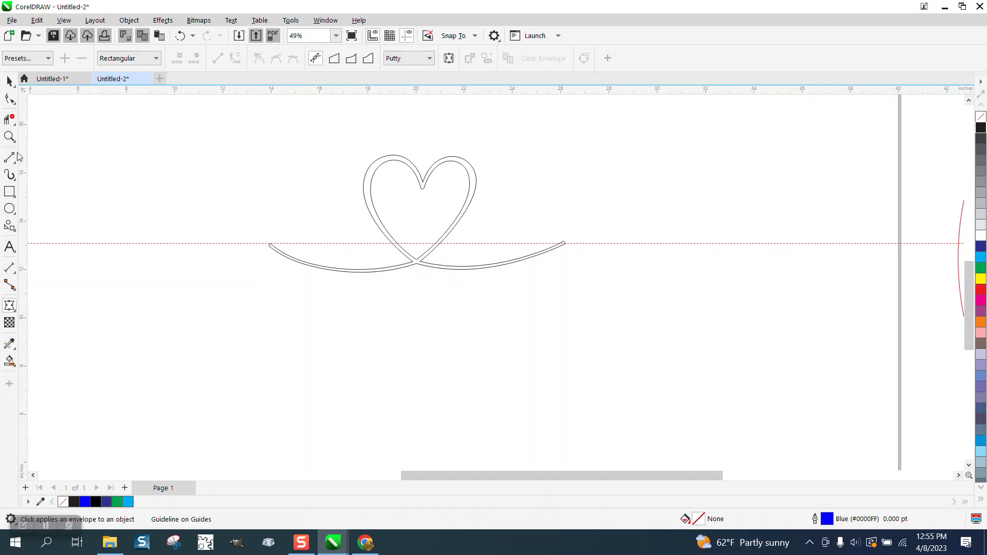
left_click(9, 137)
left_click_drag(486, 199, 602, 288)
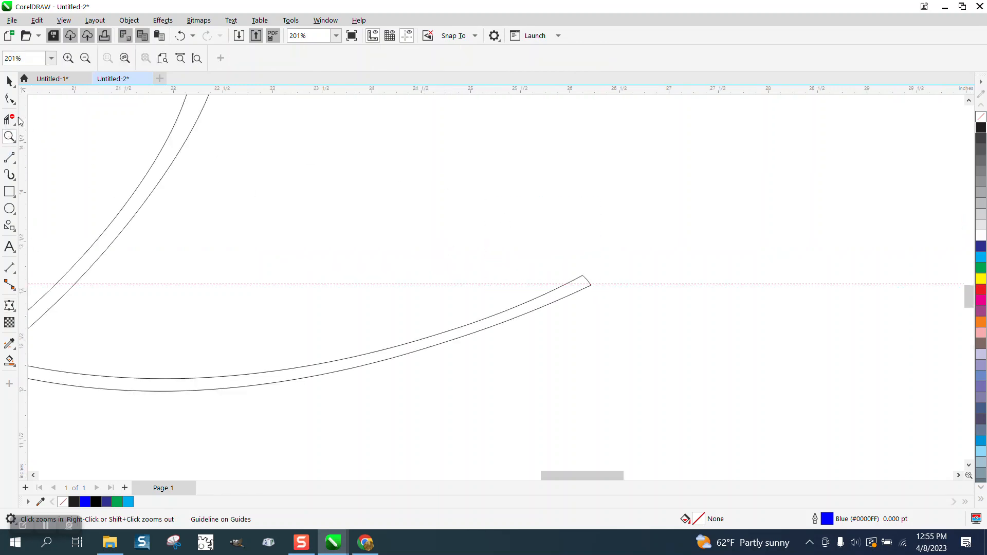
key("space")
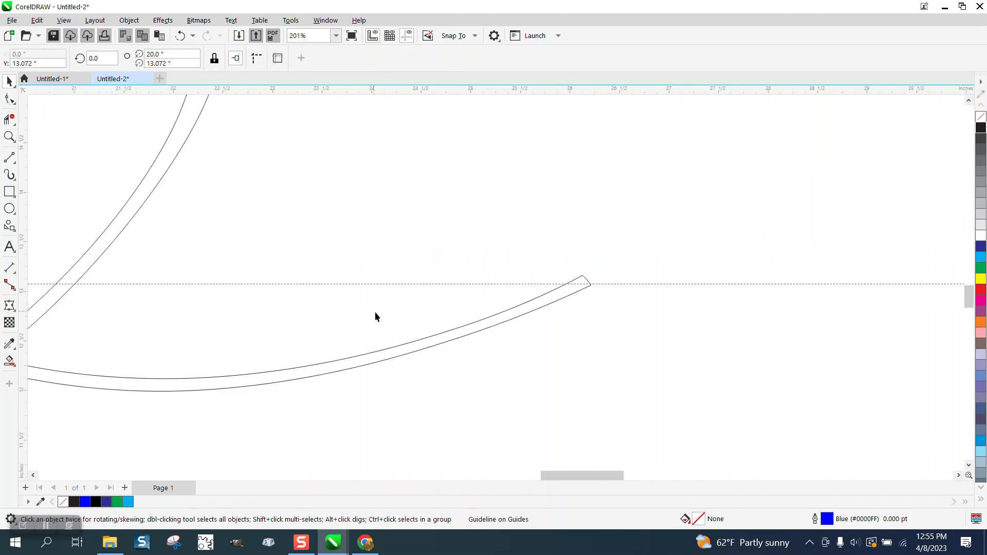
left_click(410, 348)
left_click(10, 305)
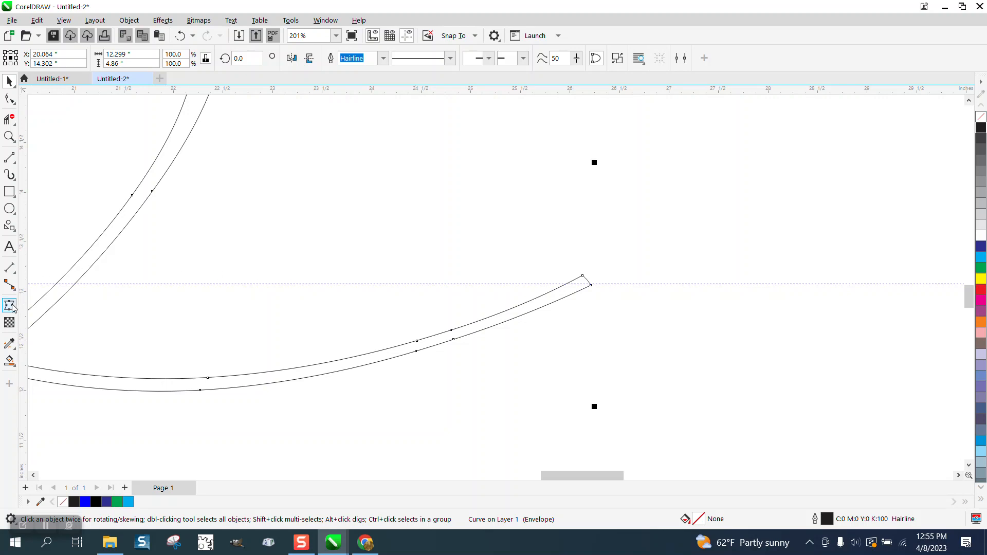
left_click_drag(597, 309, 602, 319)
scroll(576, 257, "down", 3)
scroll(571, 252, "down", 1)
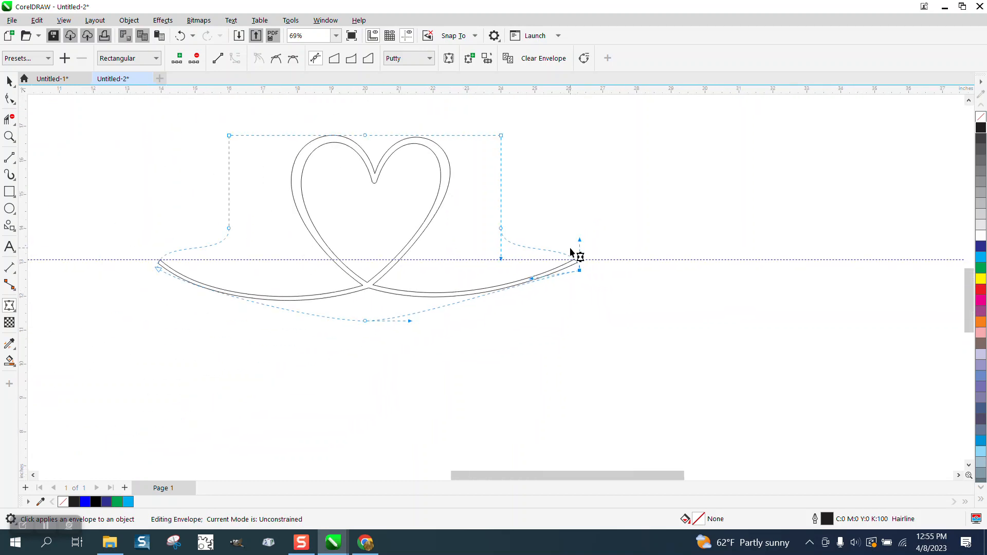
left_click(10, 82)
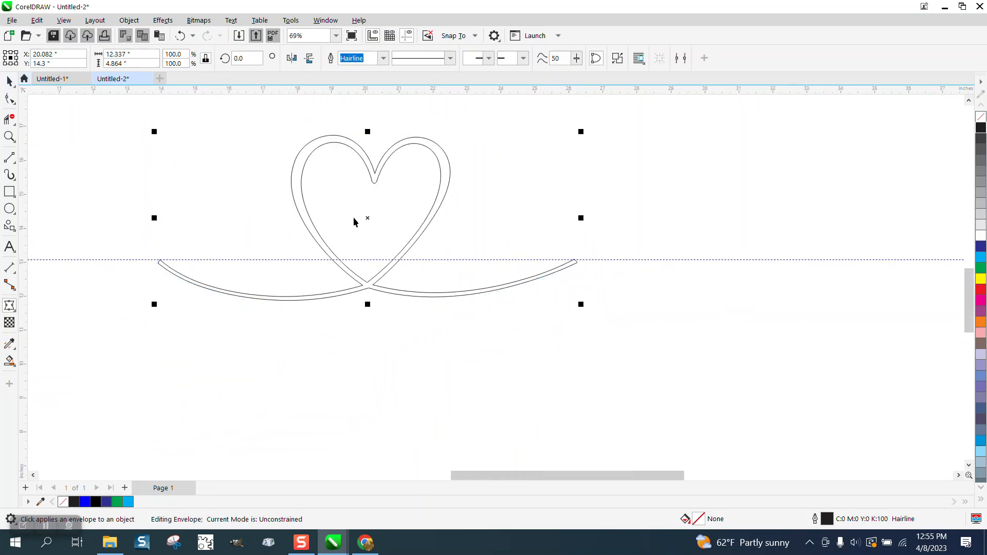
scroll(394, 265, "down", 1)
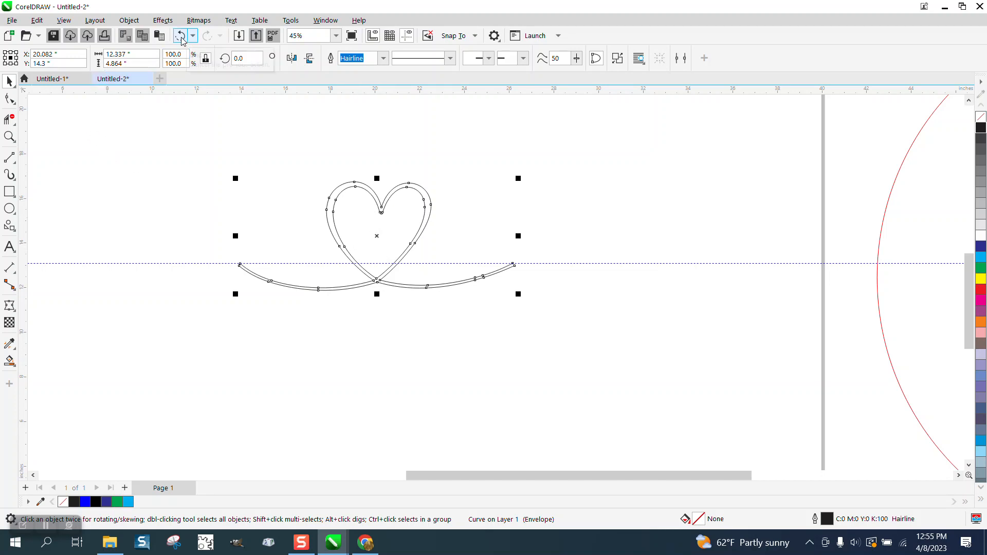
Raise the horizontal guideline to about 14.1 inches and pull the lower-left envelope corner of the heart swash up to it.
left_click(9, 303)
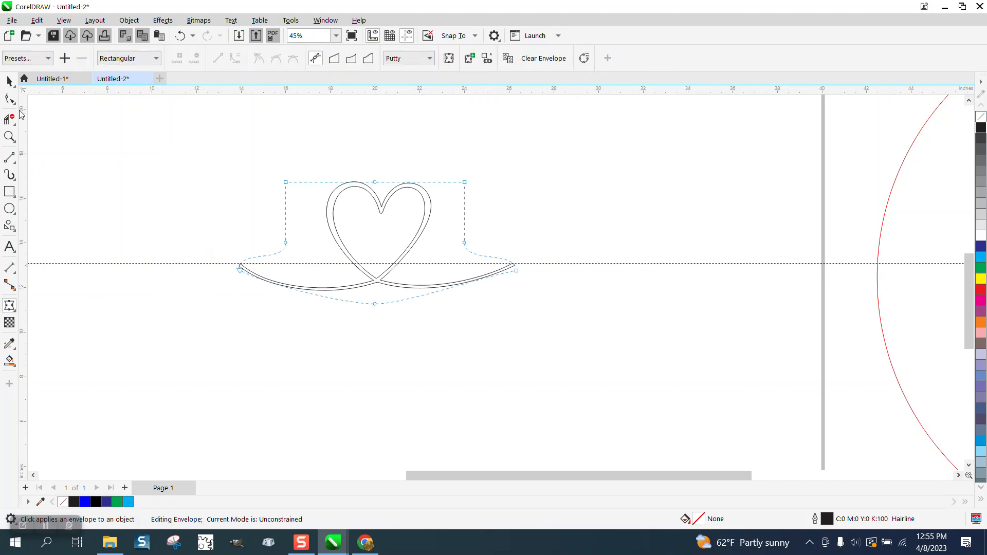
left_click(9, 82)
left_click_drag(207, 264, 136, 241)
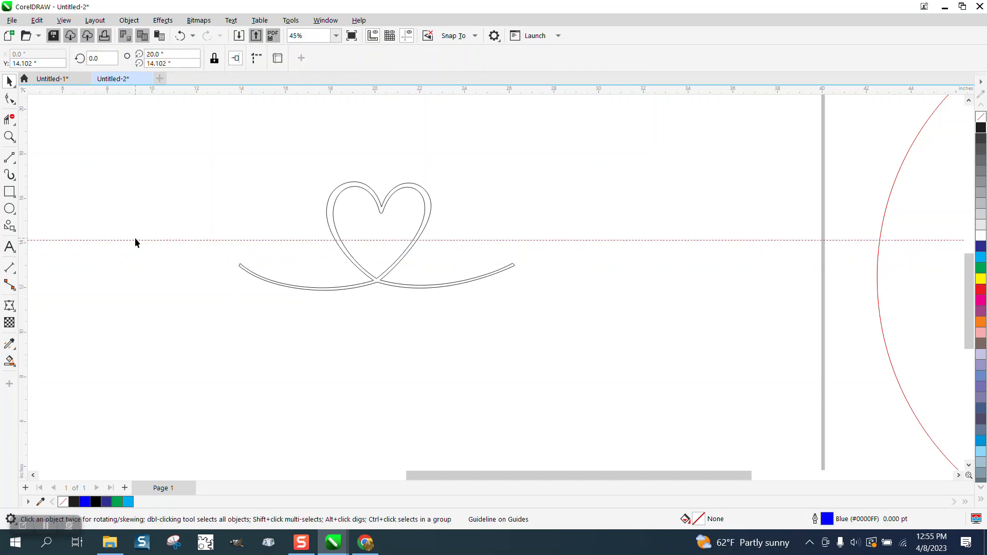
key("F10")
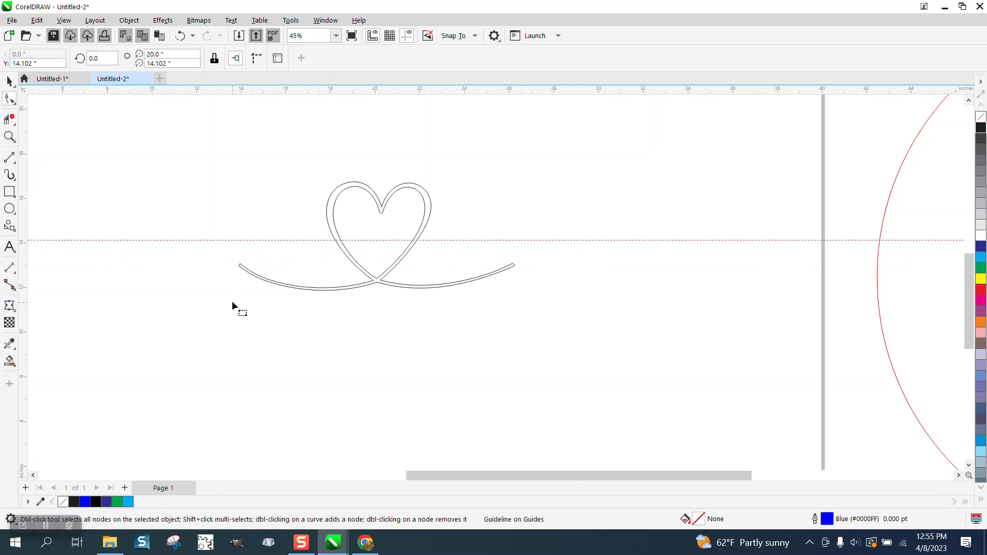
left_click(248, 273)
left_click_drag(238, 269, 231, 239)
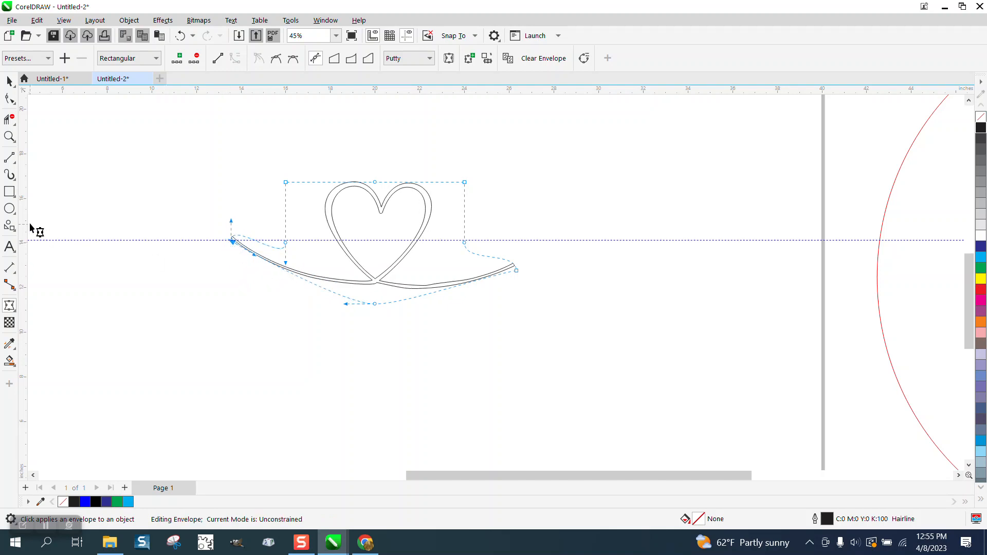
Nudge the left tail's lower envelope corner slightly outward and pull its curve handle down to refine the tail's bend.
left_click(8, 138)
left_click_drag(207, 227, 349, 319)
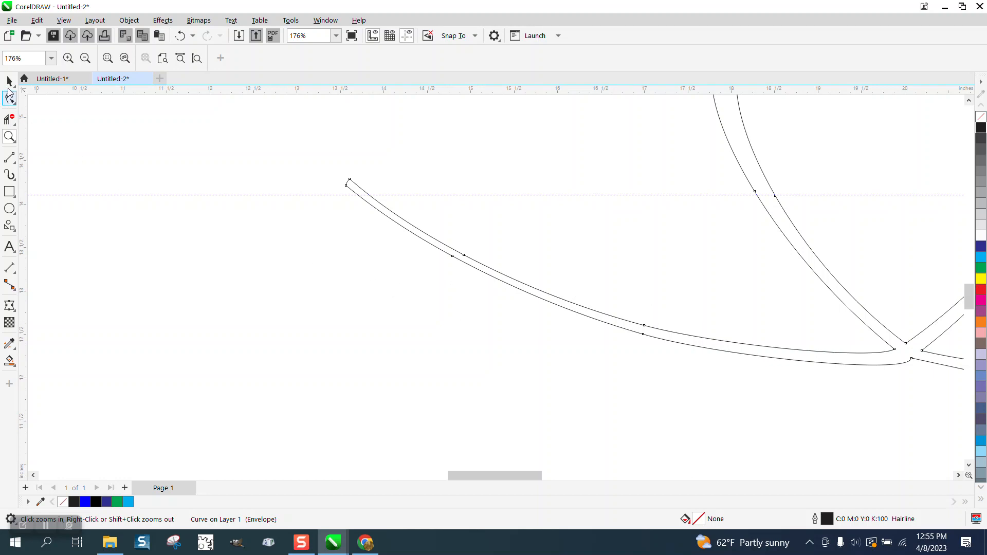
key("space")
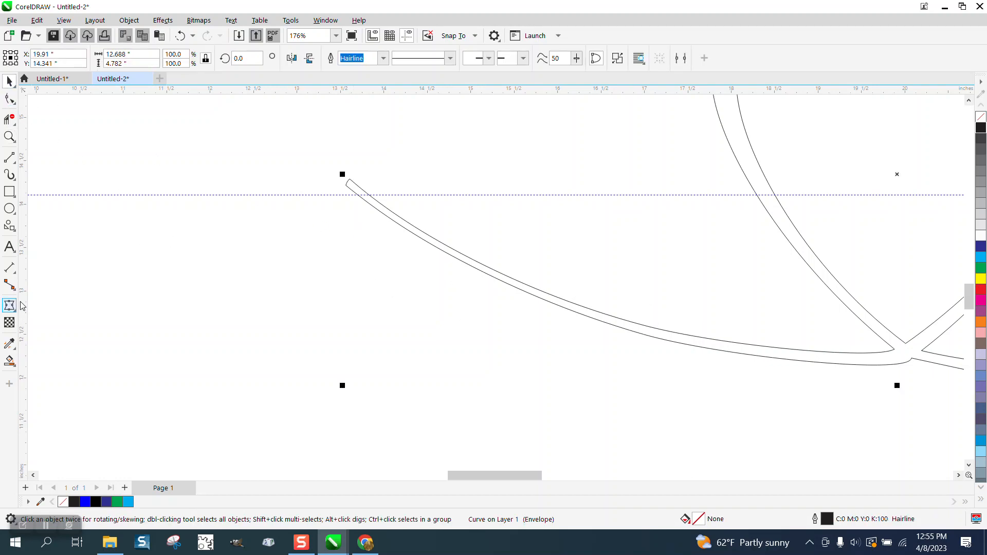
left_click(9, 305)
scroll(738, 411, "down", 1)
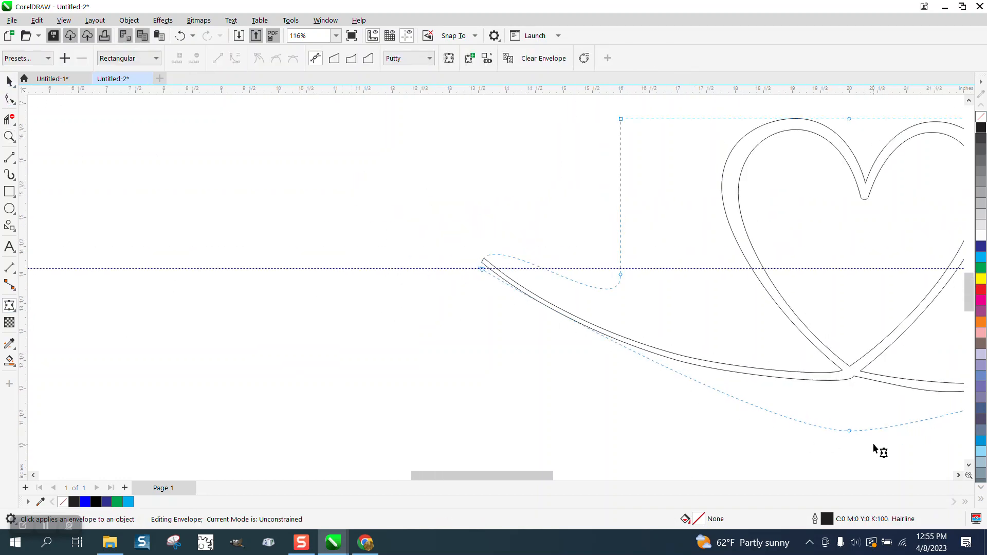
left_click_drag(850, 431, 846, 443)
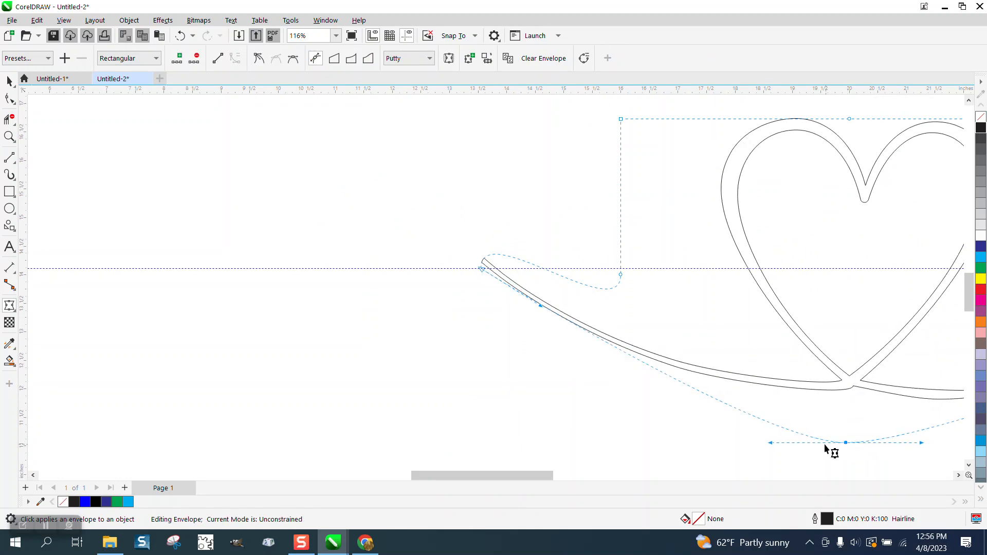
left_click(180, 35)
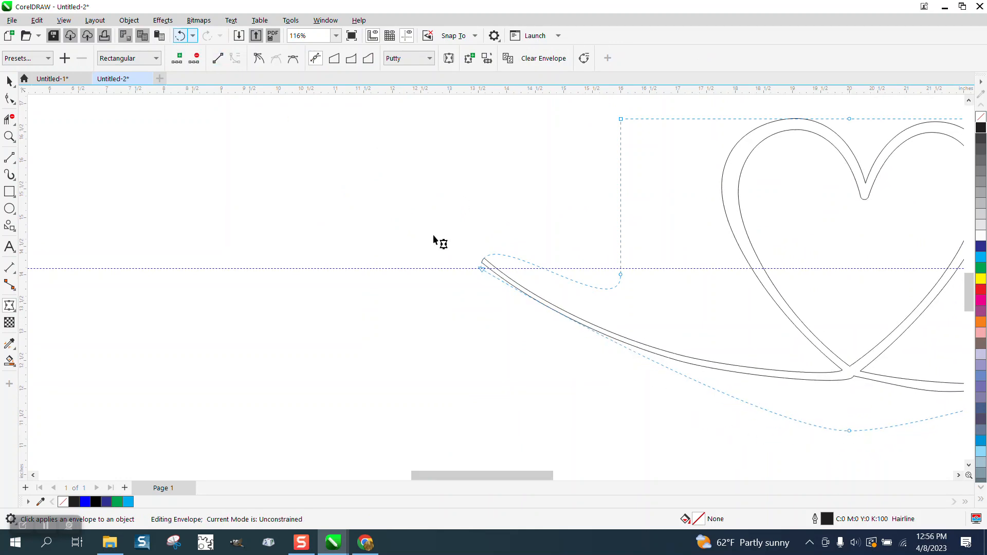
left_click_drag(482, 268, 481, 270)
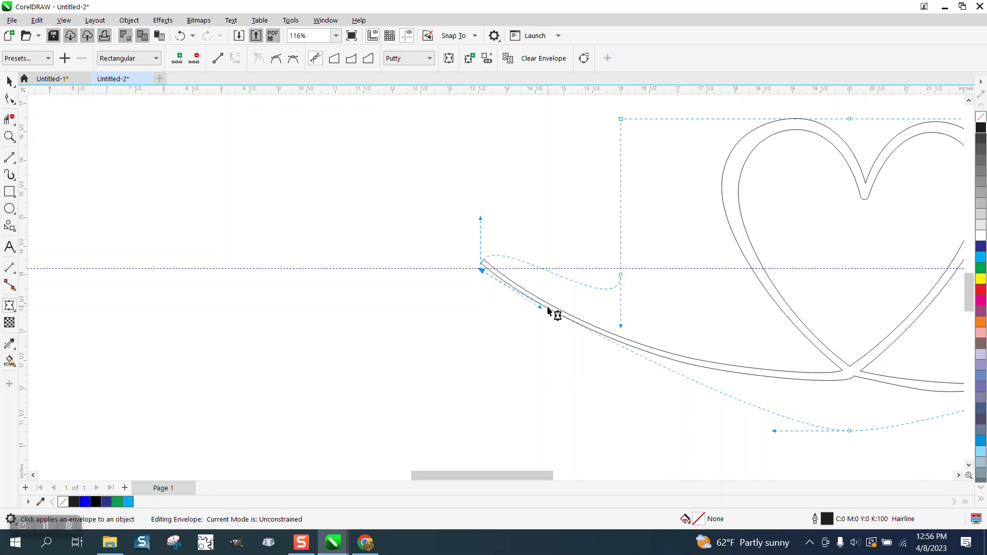
left_click_drag(540, 309, 536, 316)
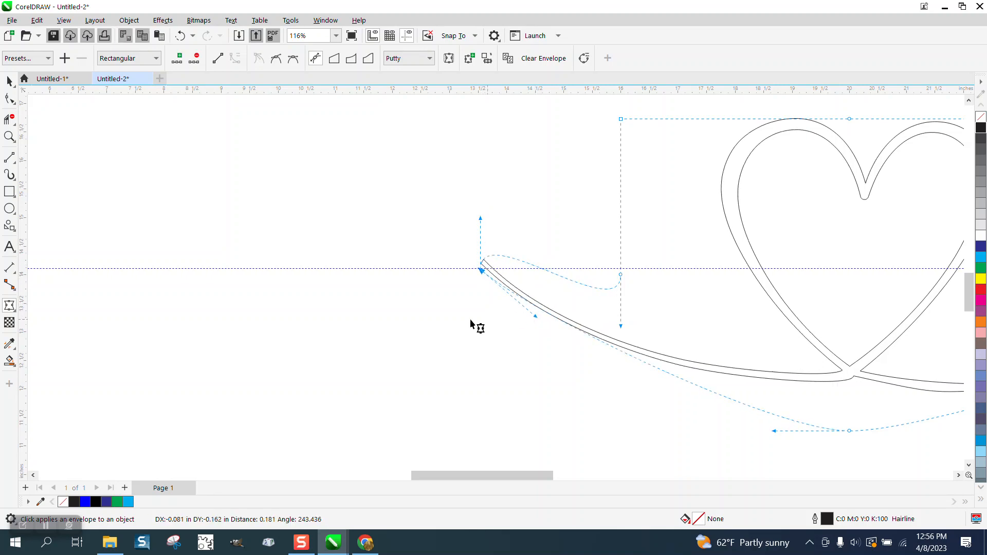
Raise the lower-right envelope corner of the heart swash to the guideline and adjust its curve handle to match the left tail.
scroll(608, 333, "down", 5)
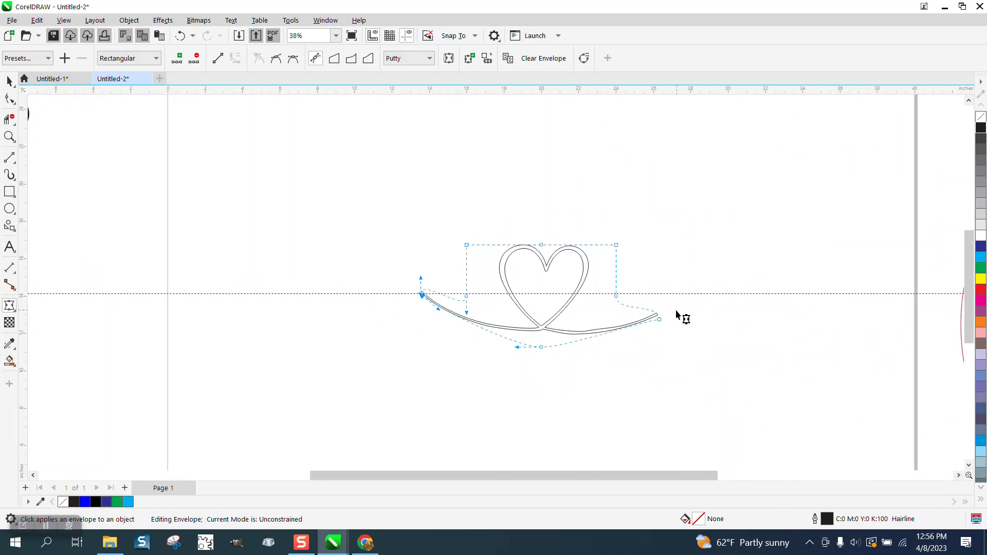
left_click_drag(660, 320, 662, 295)
left_click(9, 137)
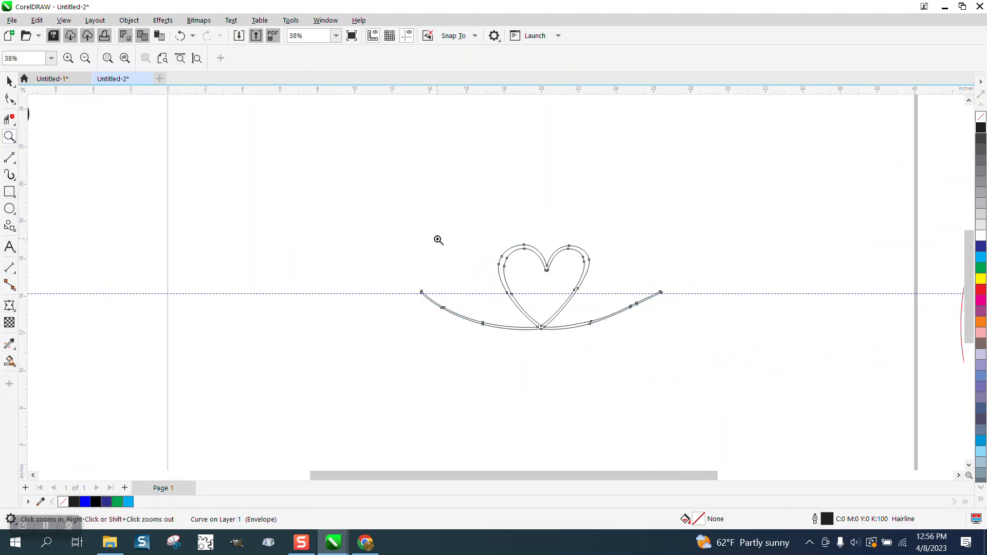
left_click_drag(582, 275, 787, 368)
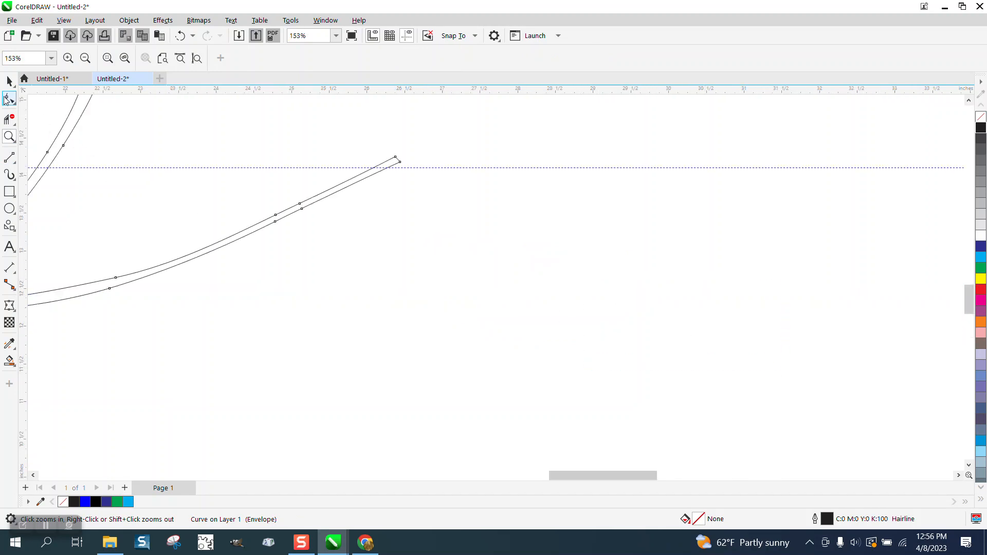
left_click_drag(405, 175, 406, 180)
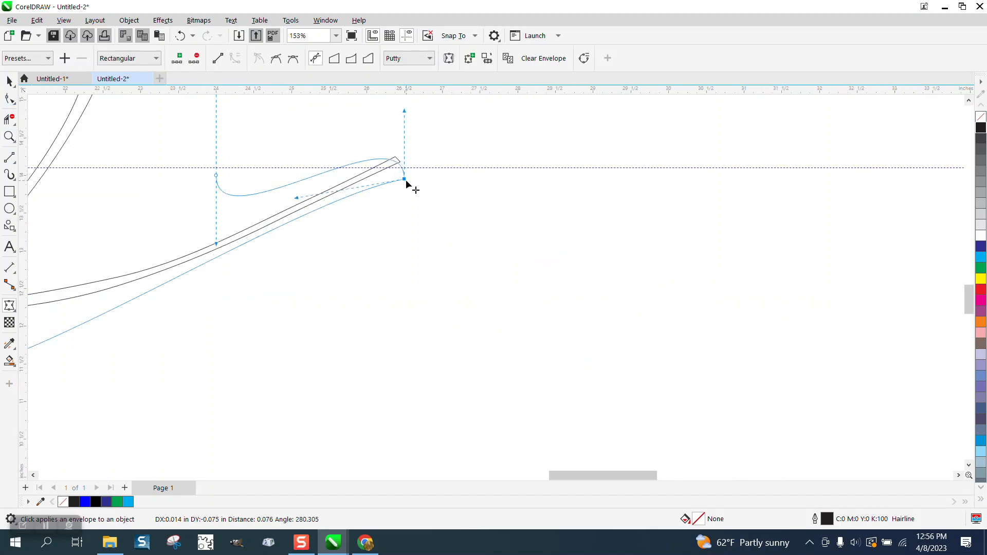
left_click_drag(300, 203, 308, 211)
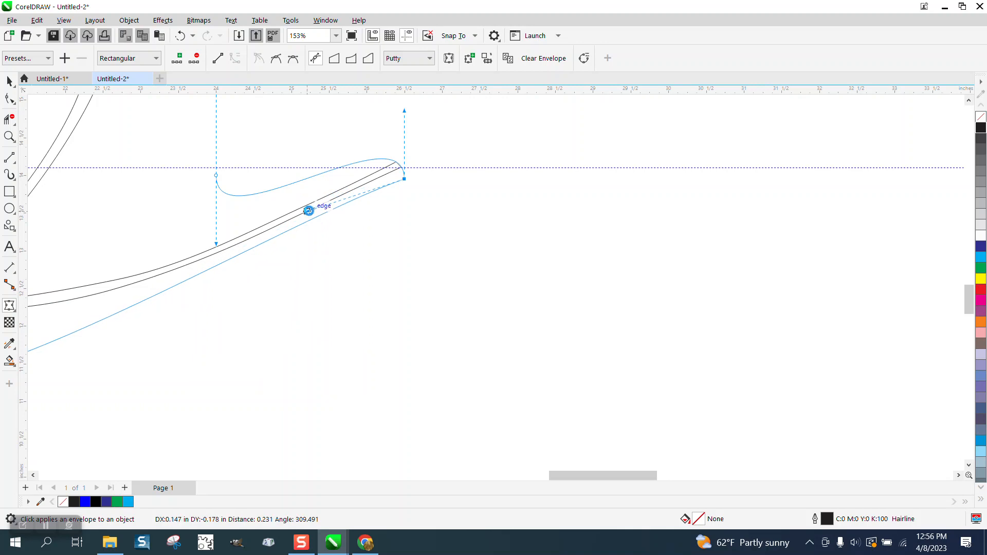
Finish the envelope editing and centre the large red circle on the page.
scroll(434, 232, "down", 2)
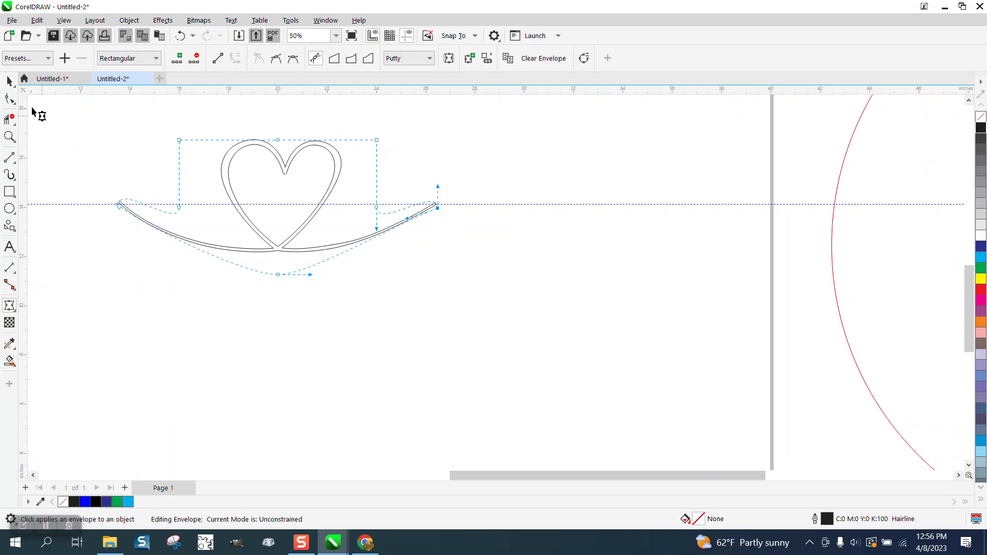
left_click(9, 80)
scroll(390, 170, "down", 5)
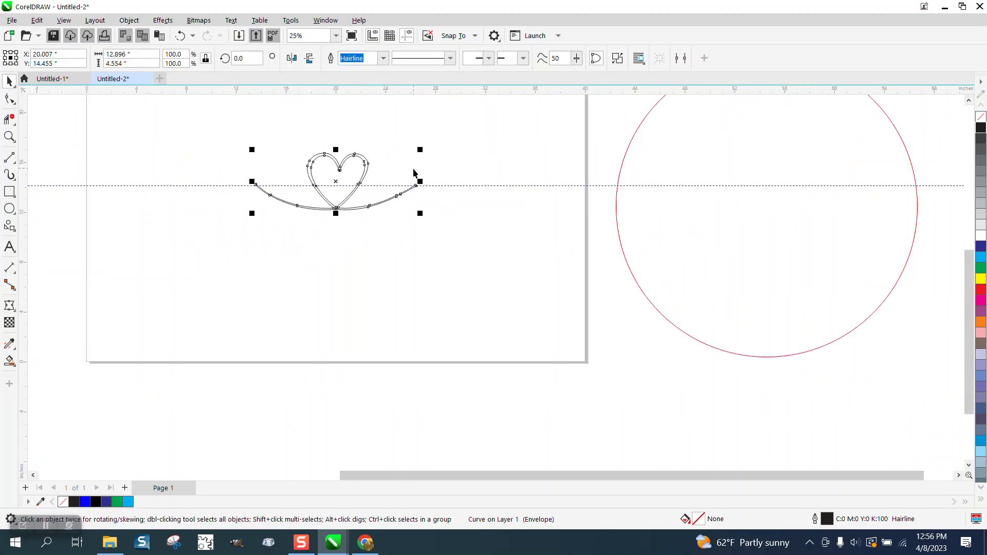
scroll(362, 185, "down", 3)
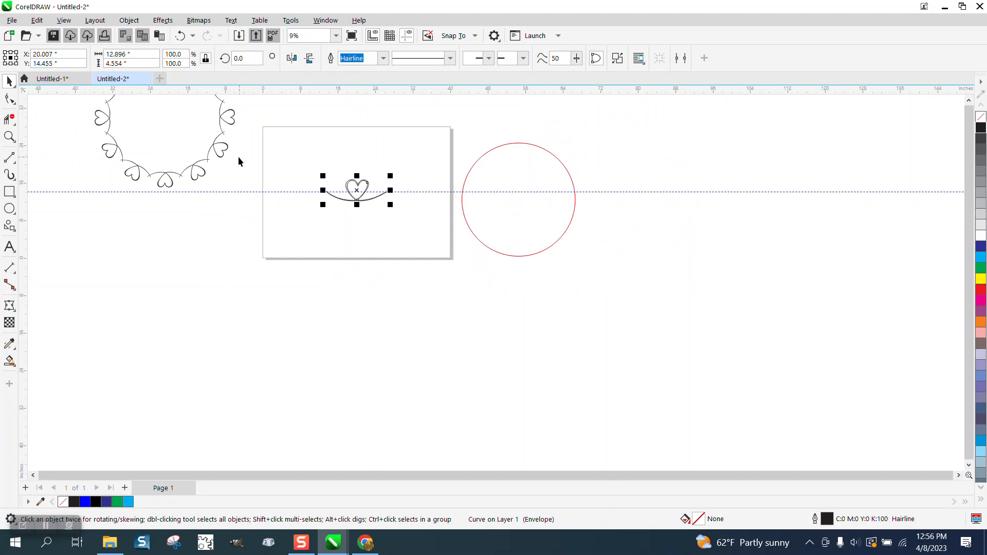
left_click(511, 146)
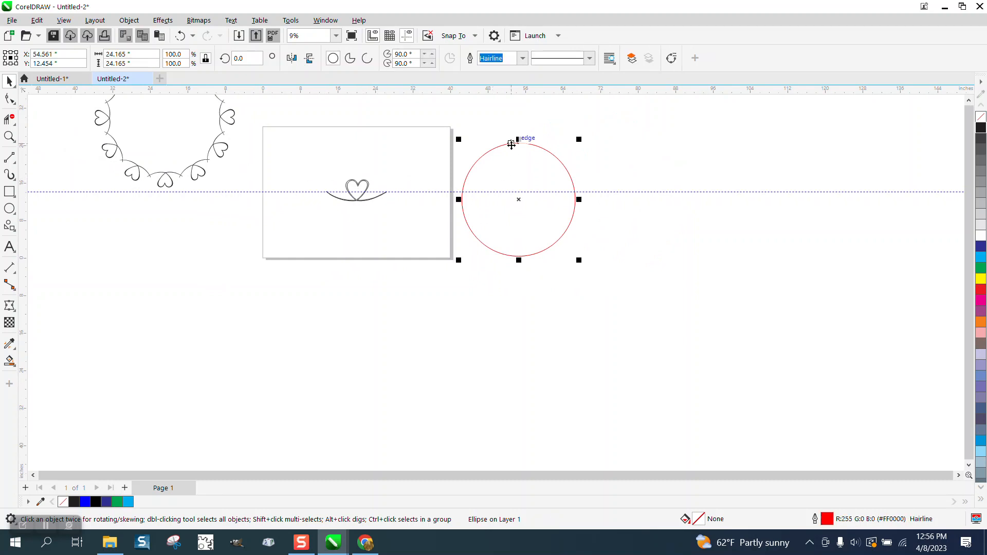
key("p")
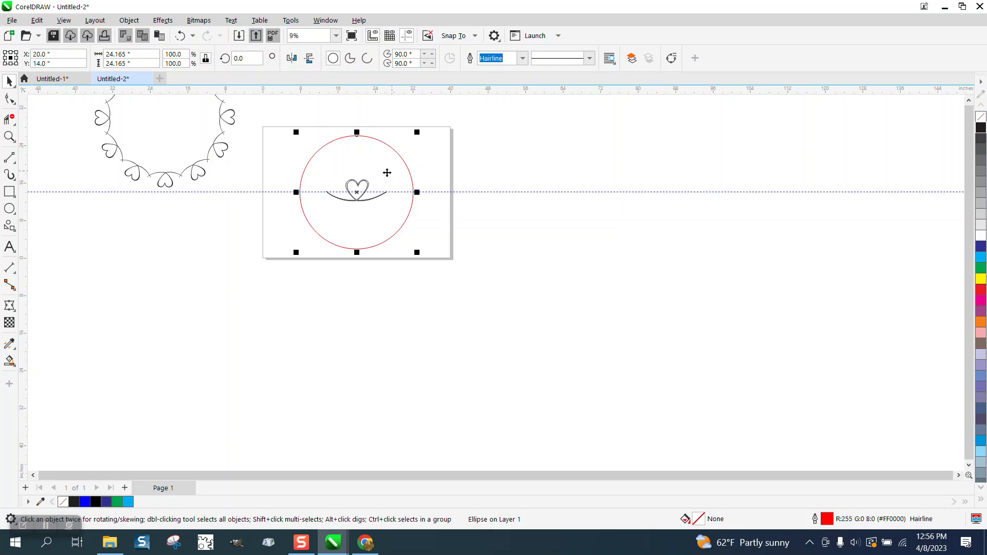
Scale the heart swash down proportionally to about 10.2 inches wide and align it with the red circle's horizontal centre and top edge.
left_click(368, 184)
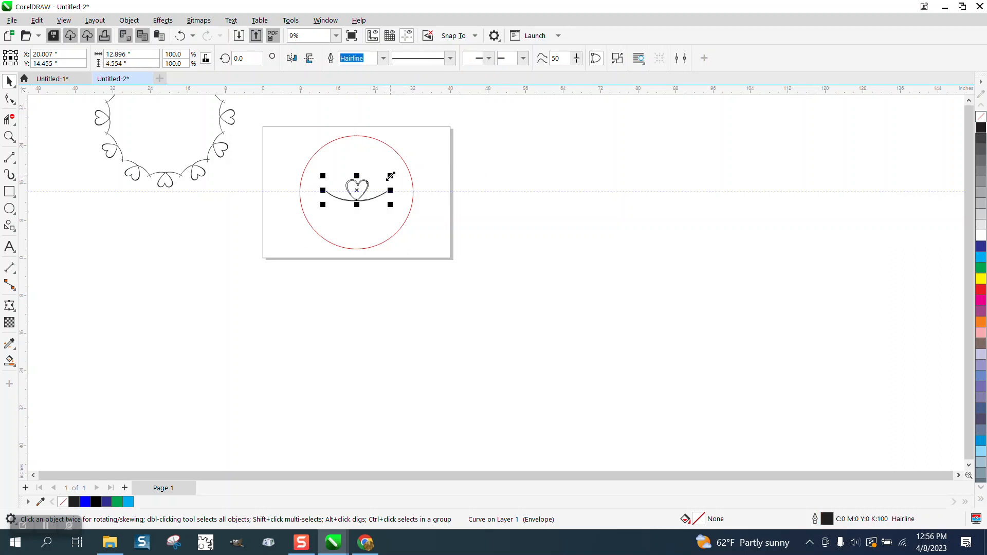
left_click_drag(391, 175, 378, 180)
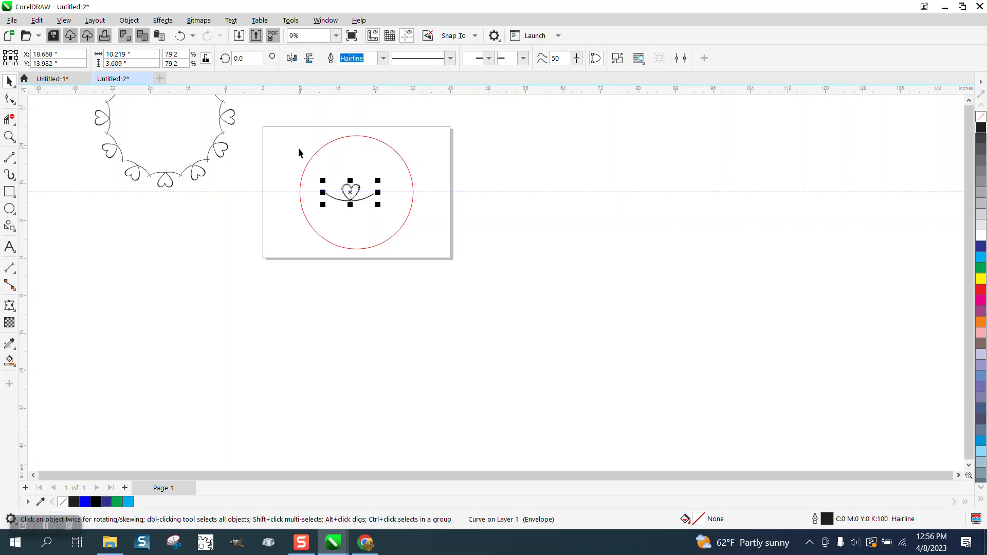
left_click_drag(285, 123, 478, 288)
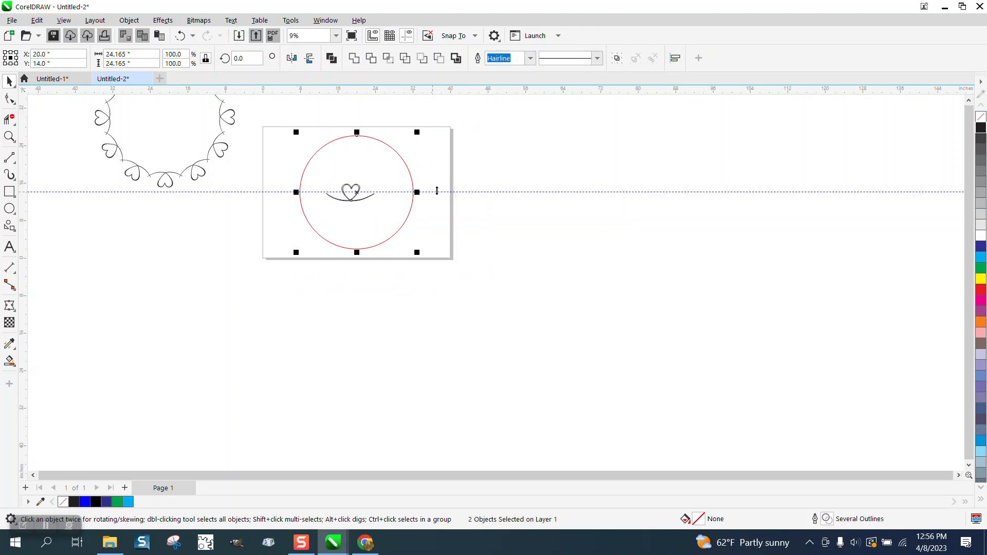
key("c")
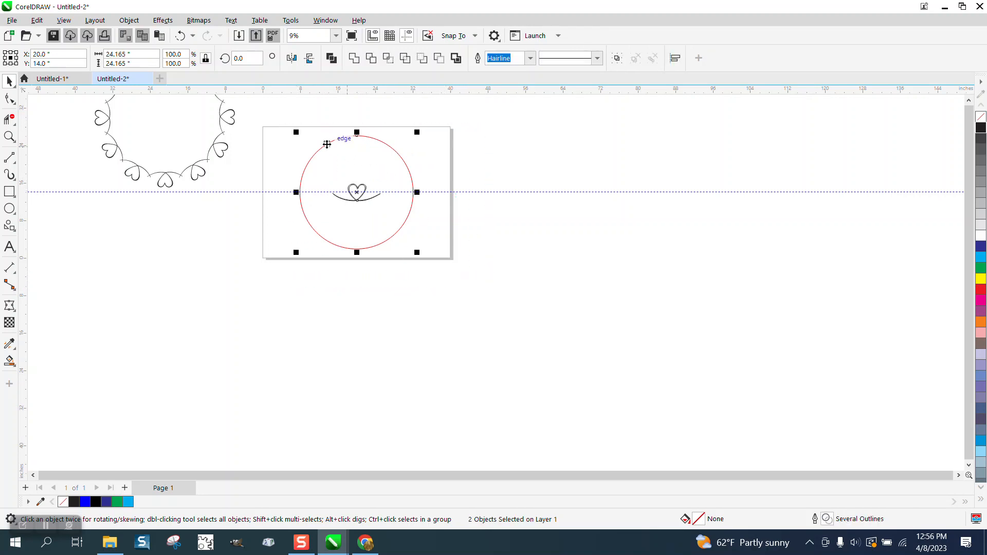
key("t")
Move the heart swash straight up to about Y 27.08 inches so its tails cross the top edge of the red circle.
left_click(9, 136)
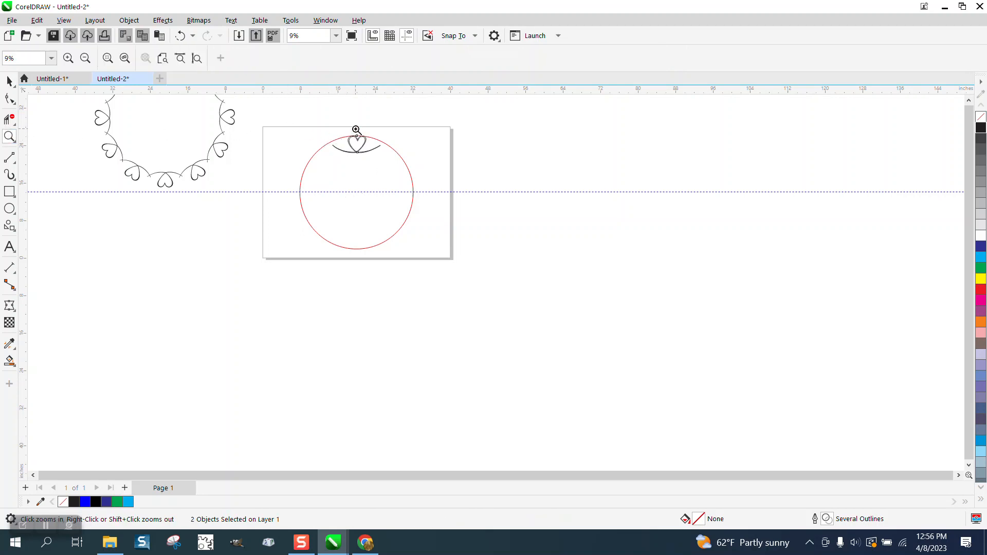
left_click_drag(319, 122, 453, 195)
key("space")
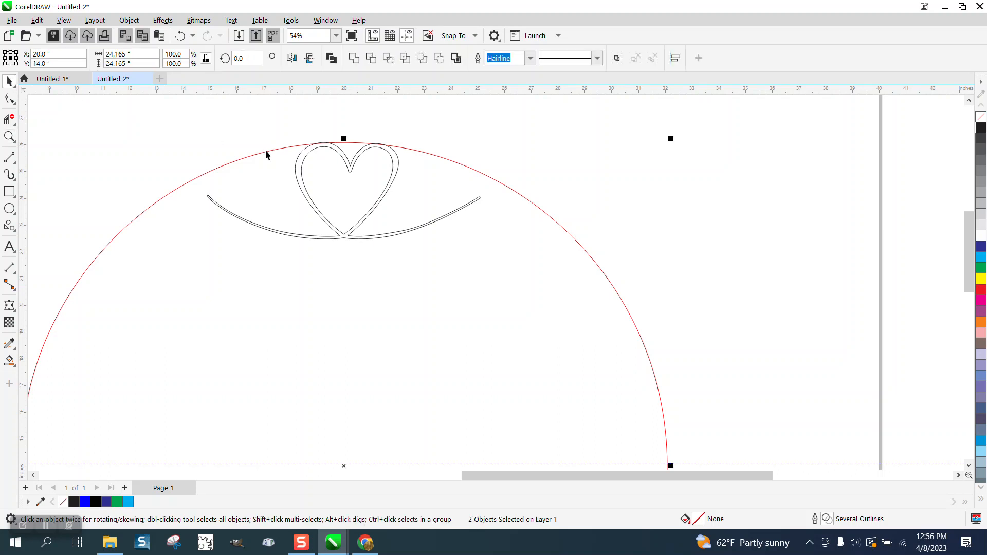
left_click(428, 150)
left_click(396, 159)
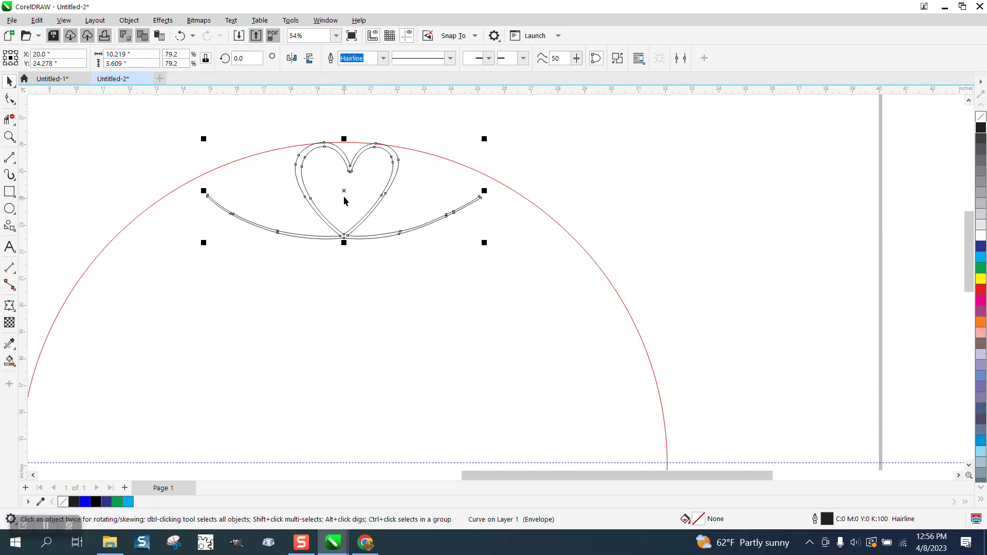
left_click_drag(344, 193, 349, 116)
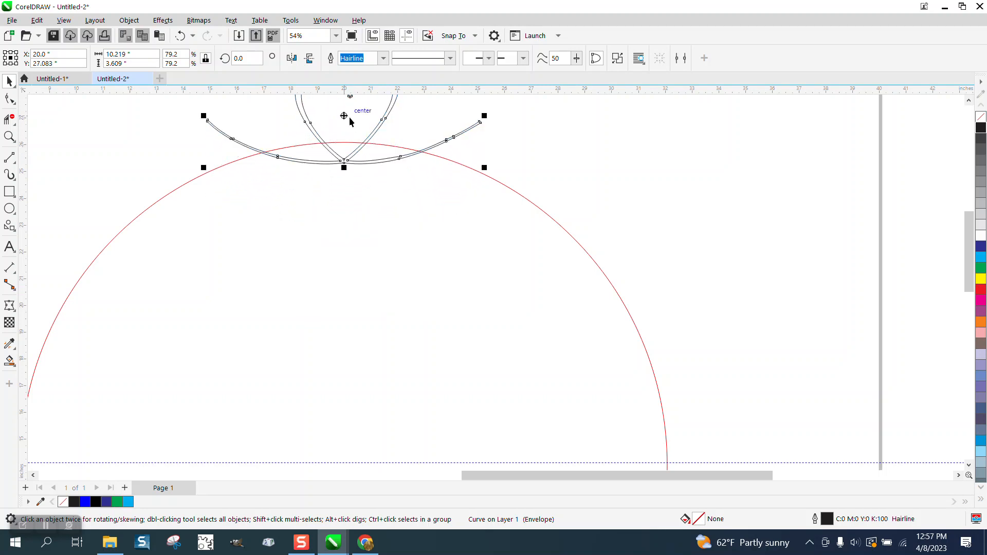
scroll(397, 198, "down", 2)
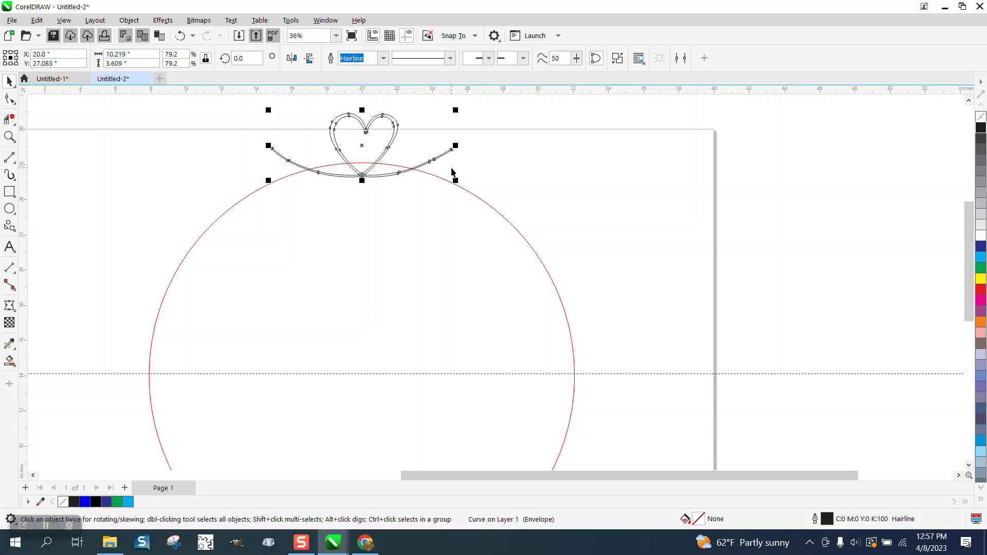
Draw a small circle about 0.5 inch in diameter and centre it on the page as a centre marker.
left_click(368, 152)
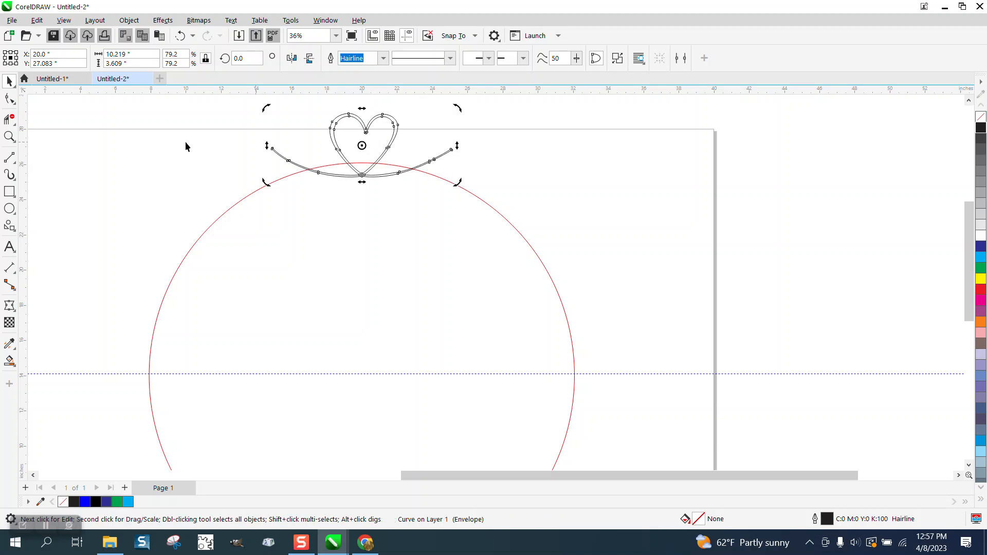
left_click(9, 209)
left_click_drag(133, 205, 131, 206)
key("p")
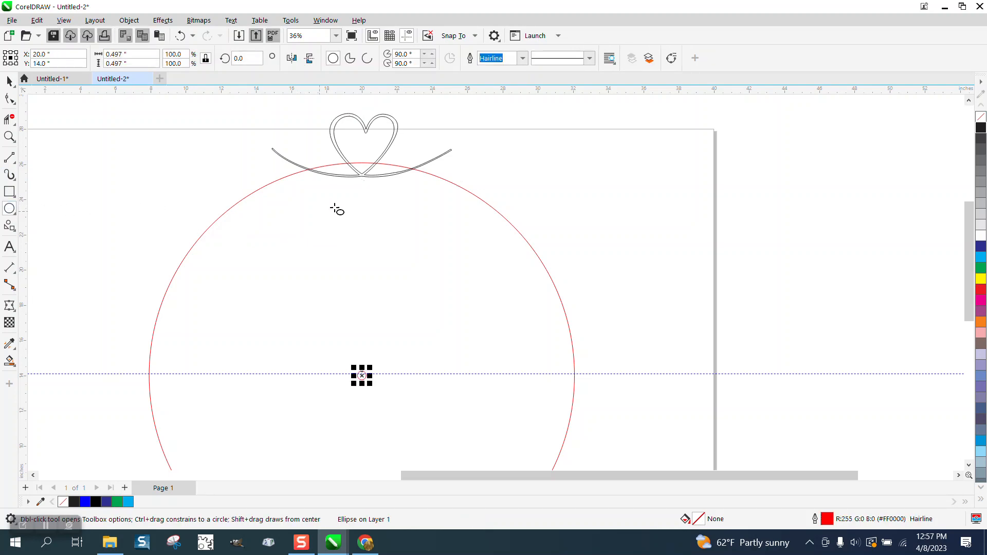
Move the heart swash's rotation centre onto the small centre circle and delete the horizontal guideline.
left_click(9, 81)
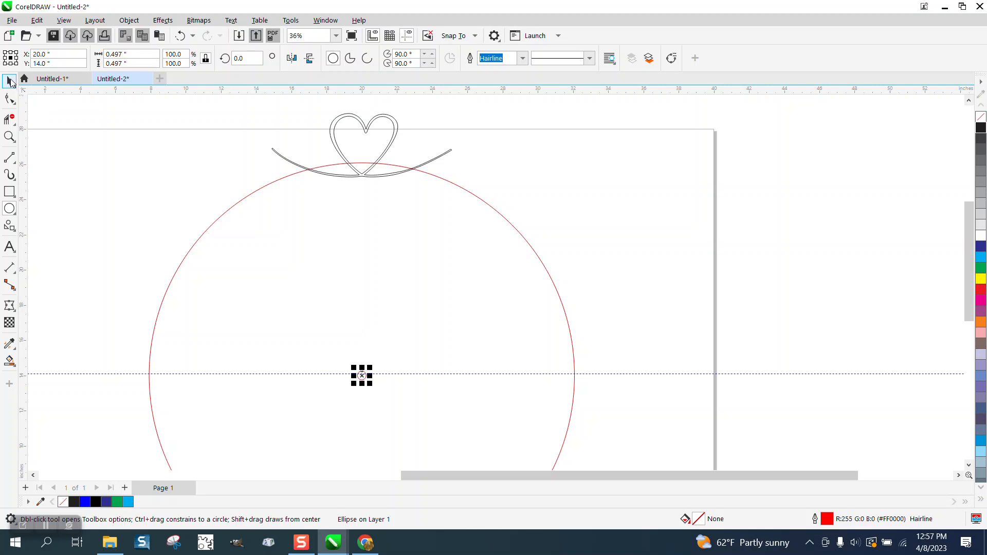
left_click(367, 129)
left_click(366, 132)
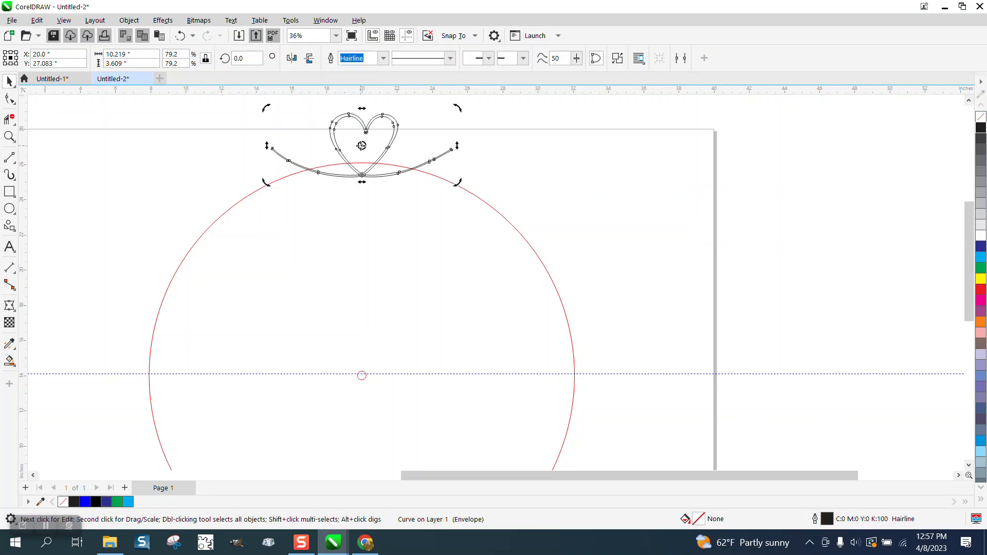
left_click_drag(362, 146, 362, 372)
left_click(412, 374)
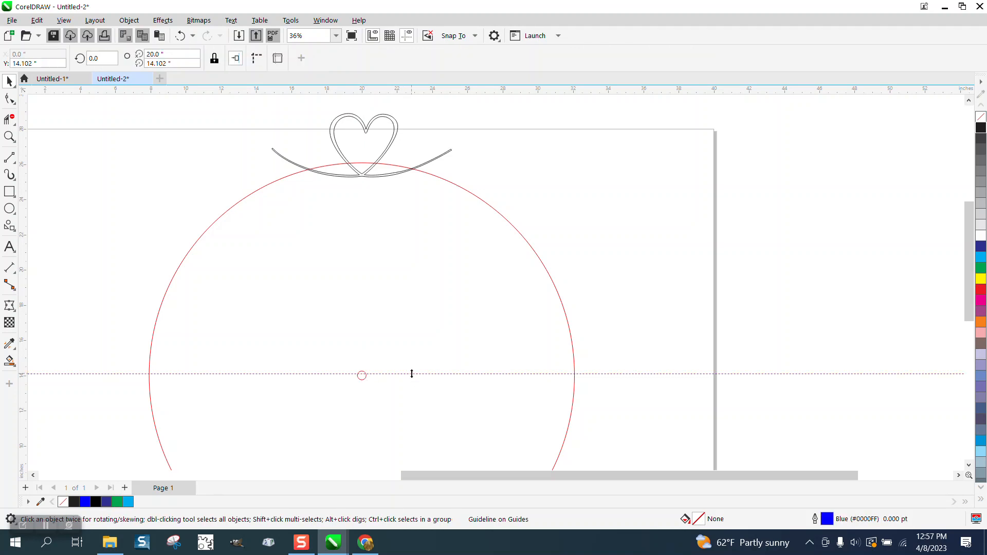
key("Delete")
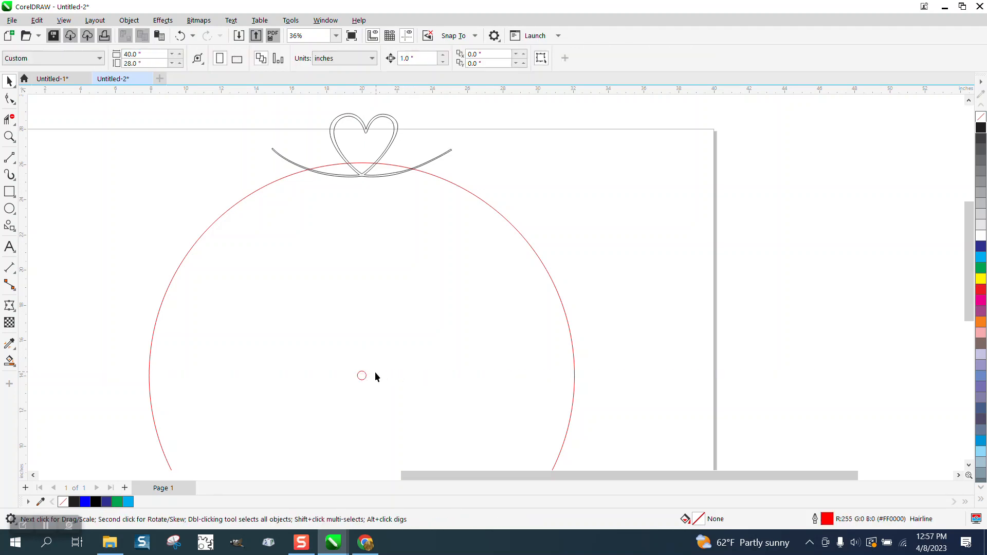
Try rotating the heart swash about 32.4 degrees counterclockwise around the red circle's centre, and undo the rotation.
left_click(379, 158)
left_click(382, 155)
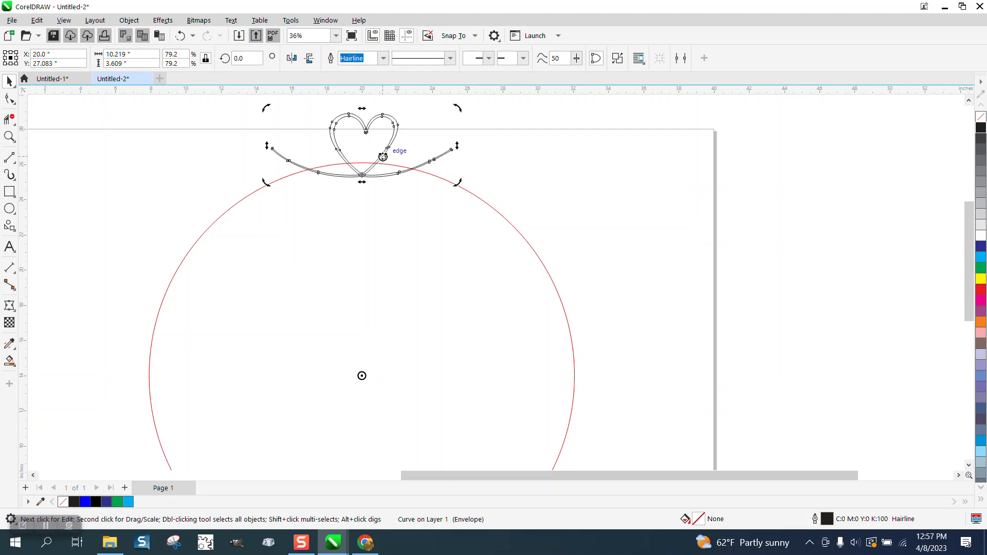
left_click_drag(459, 109, 300, 100)
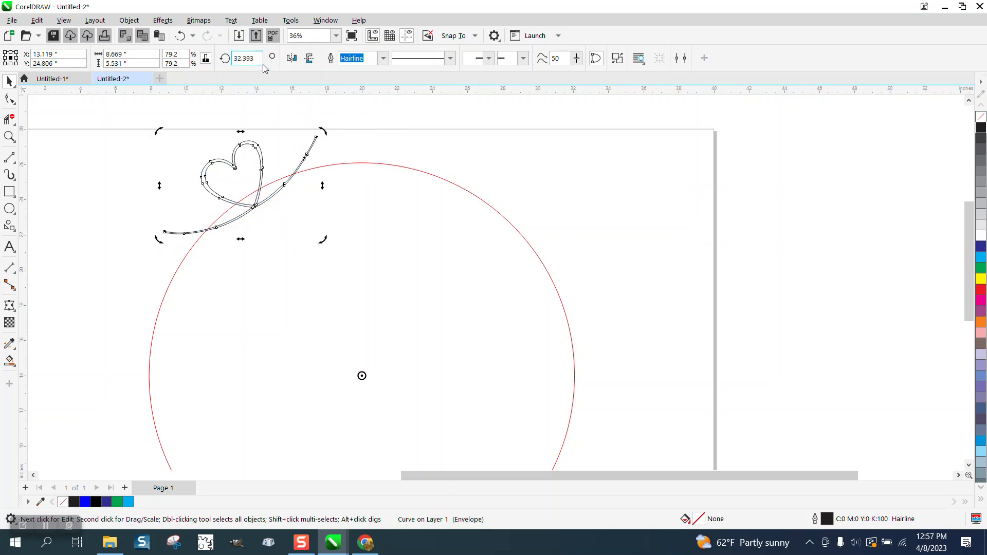
left_click(181, 37)
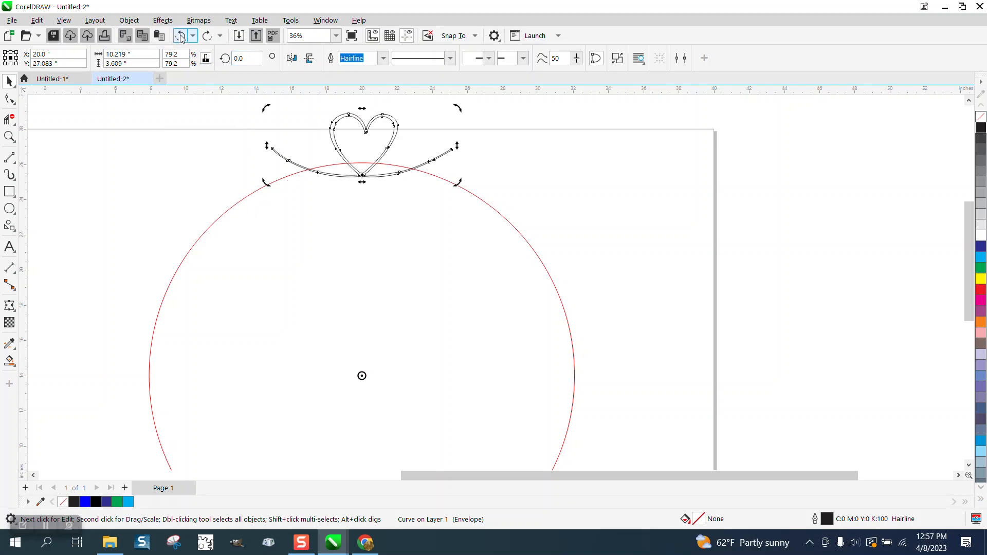
Try a copy of the heart swash rotated 30 degrees around the red circle's centre, check the tail overlap, and undo the rotation.
key("KP_Add")
double_click(254, 60)
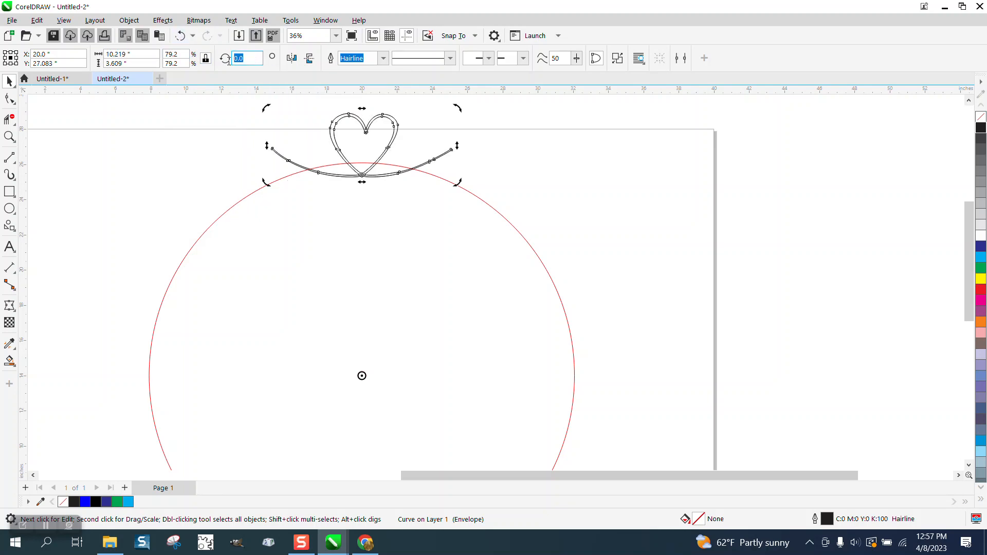
type("30")
key("Return")
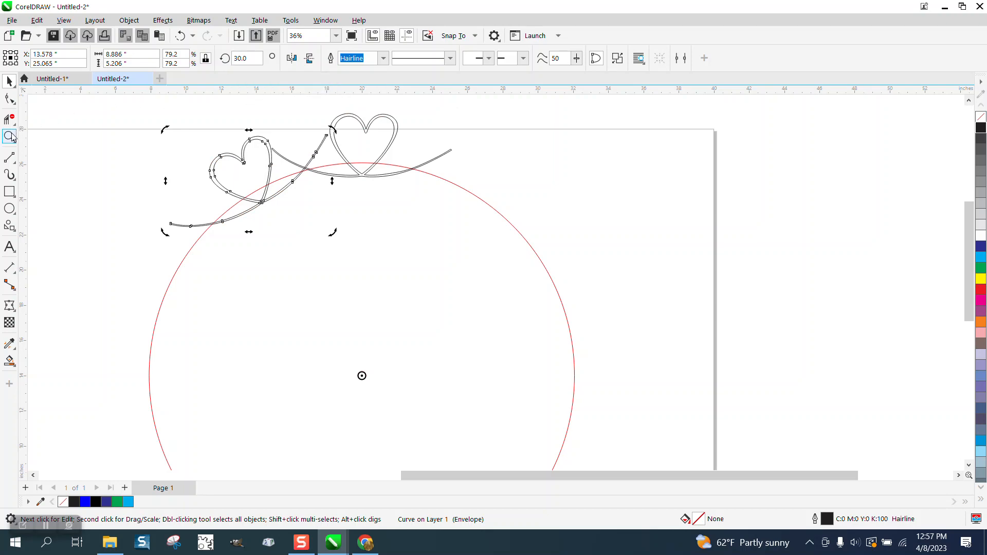
left_click(10, 137)
left_click(353, 188)
left_click(288, 169)
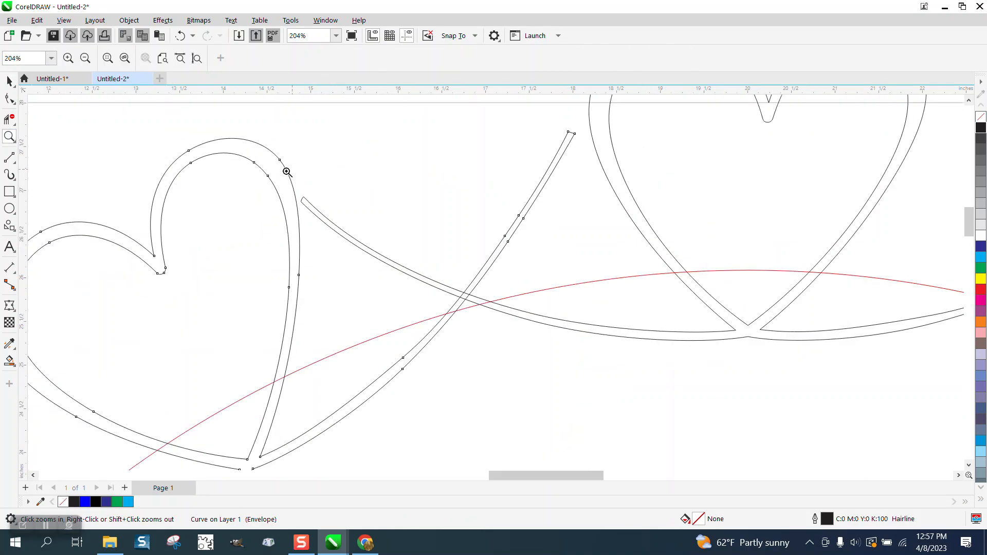
right_click(282, 169)
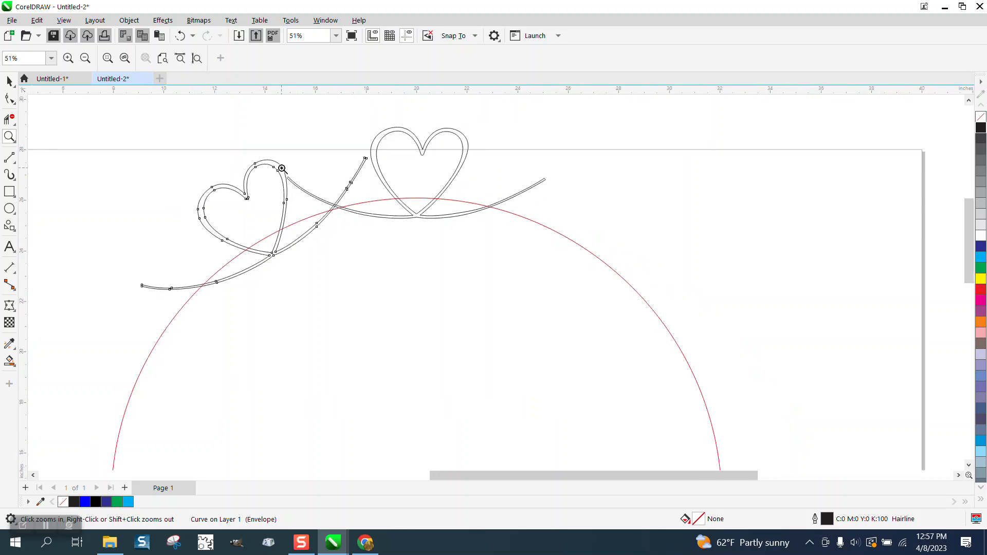
left_click(181, 37)
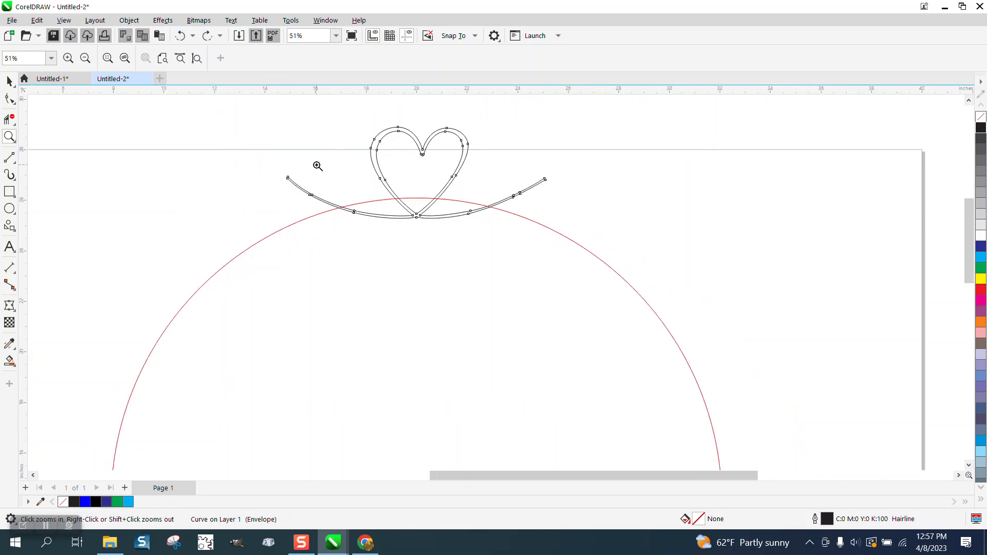
Draw a diagonal line about 1.38 by 1.28 inches across the swash's left tail and place a mirrored copy across the right tail.
left_click(10, 157)
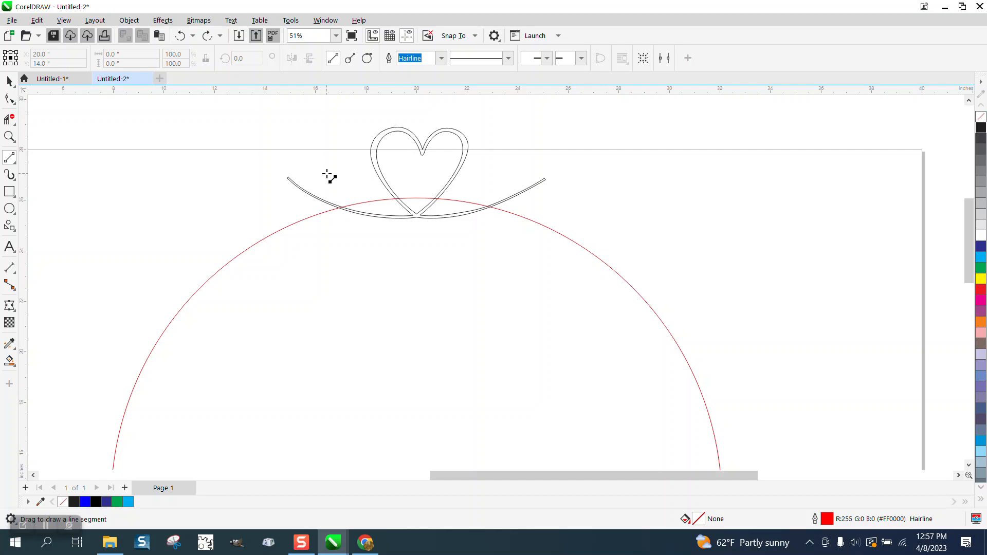
left_click_drag(327, 173, 291, 206)
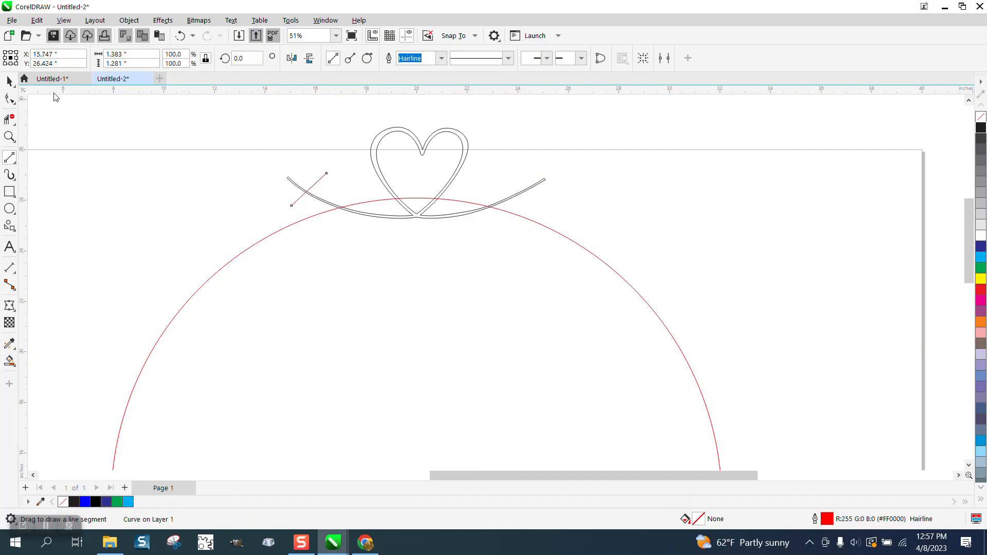
left_click(9, 82)
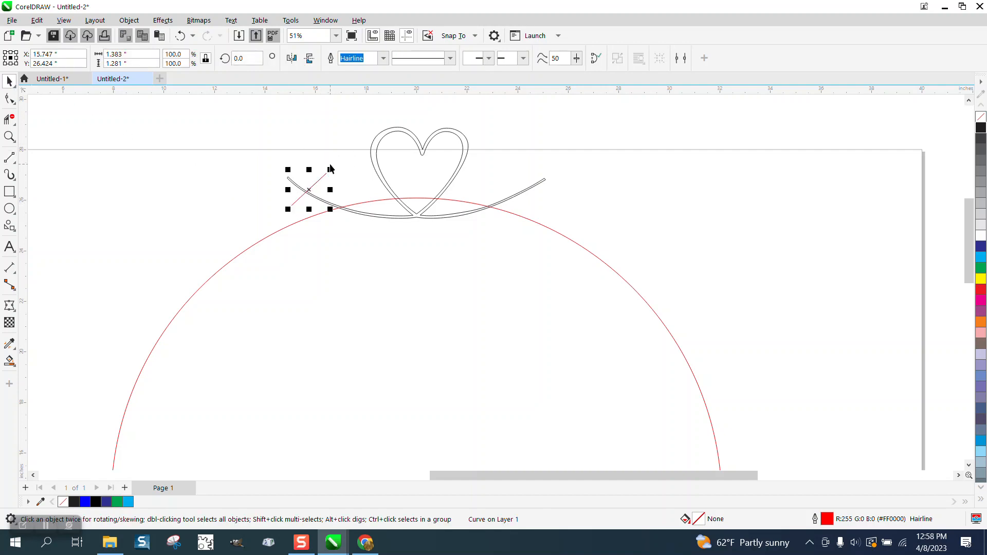
left_click(295, 60)
left_click_drag(309, 189, 523, 191)
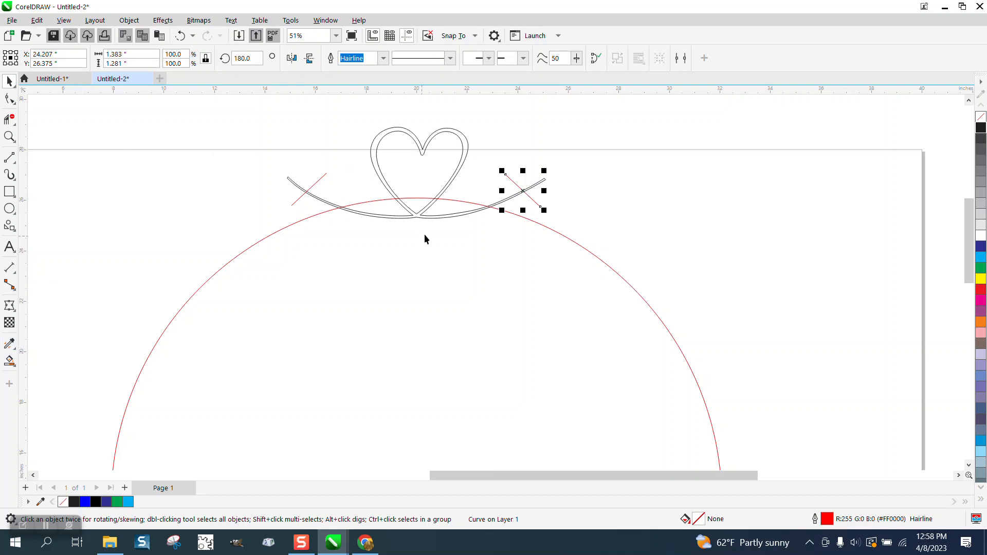
Move the red circle down clear of the swash and Smart Fill the swash between the two cutting lines in blue.
left_click_drag(453, 203, 456, 286)
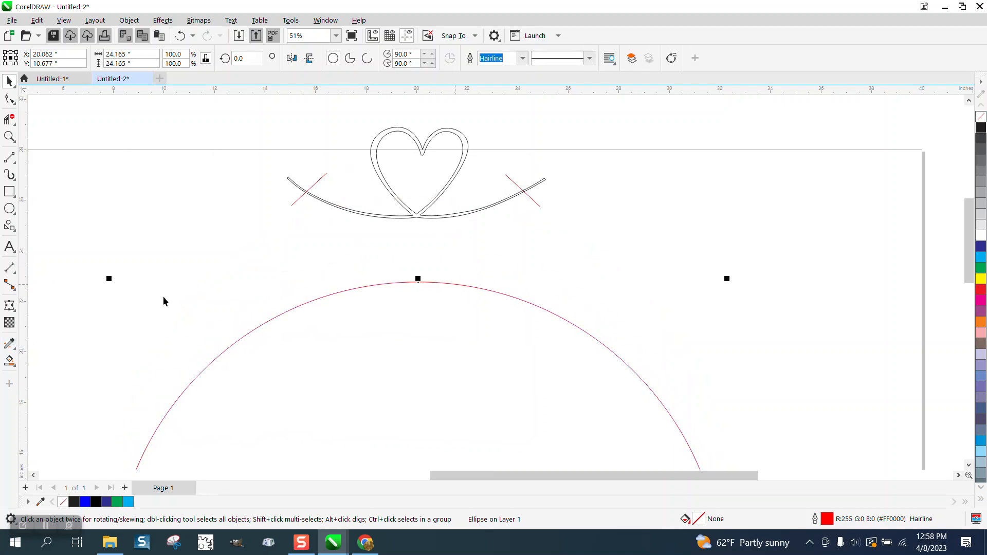
left_click(9, 361)
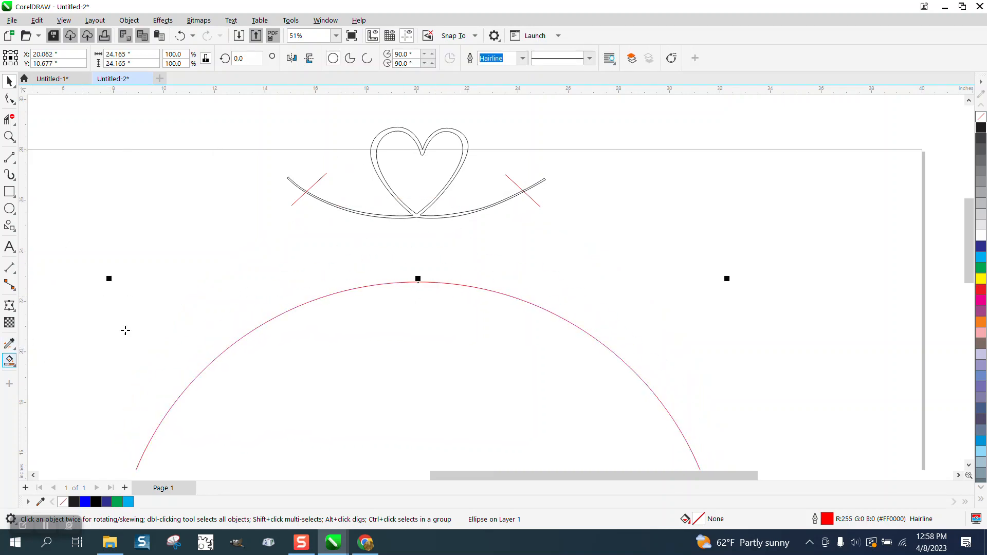
left_click(377, 161)
scroll(459, 213, "down", 1)
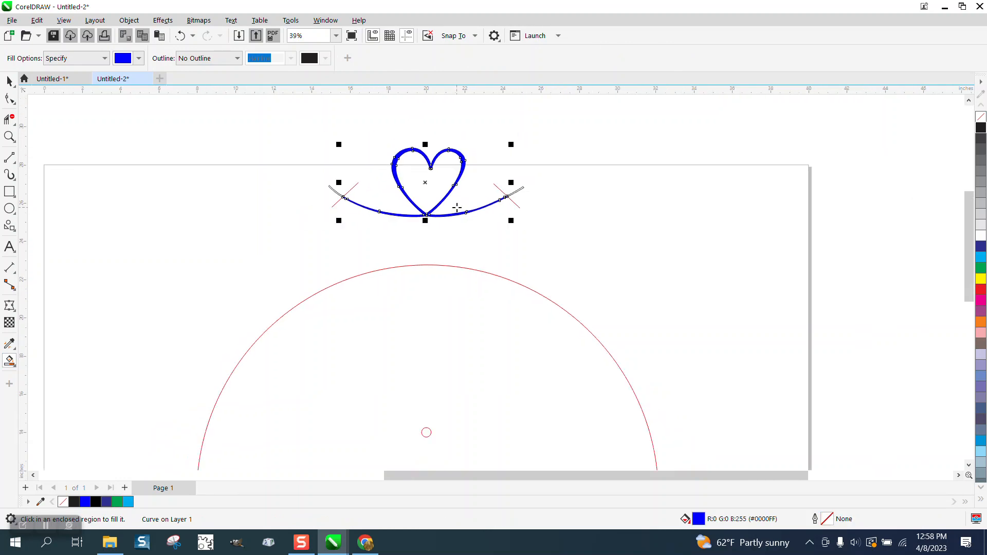
Move the blue trimmed swash about 11 inches right and delete the original outlined swash with both cutting lines.
key("Right")
key("Right")
key("Right")
key("Right")
key("Right")
key("Right")
key("Right")
key("Right")
key("Right")
key("Right")
key("Right")
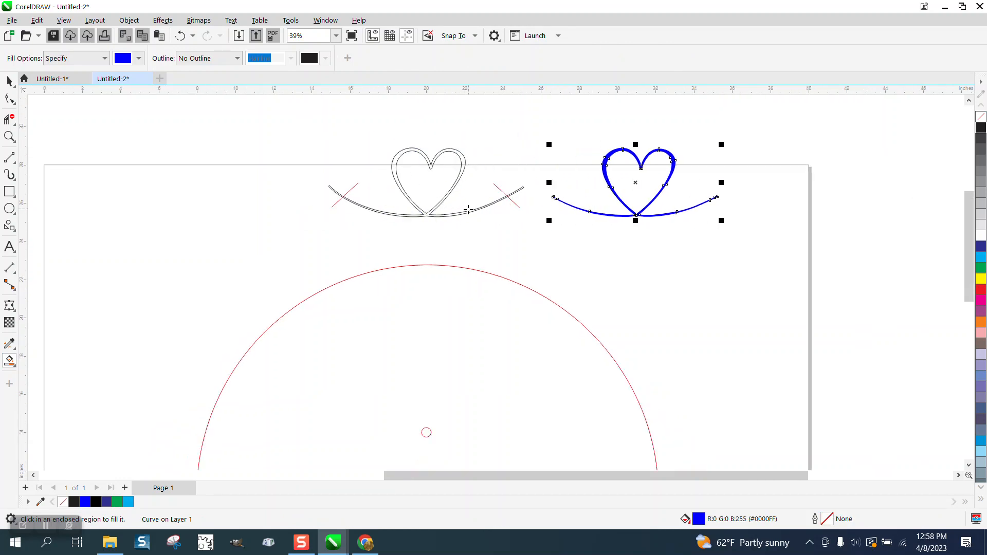
left_click(9, 81)
left_click_drag(293, 123, 547, 236)
key("Delete")
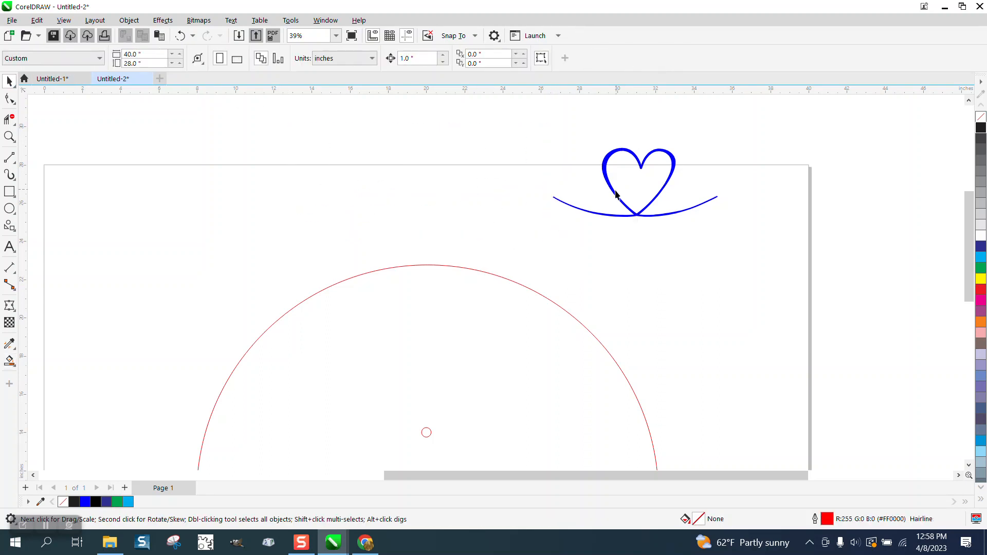
Move the blue heart swash over the small centre circle and centre the red circle on the page.
left_click(642, 166)
left_click_drag(642, 166, 433, 416)
left_click(519, 285)
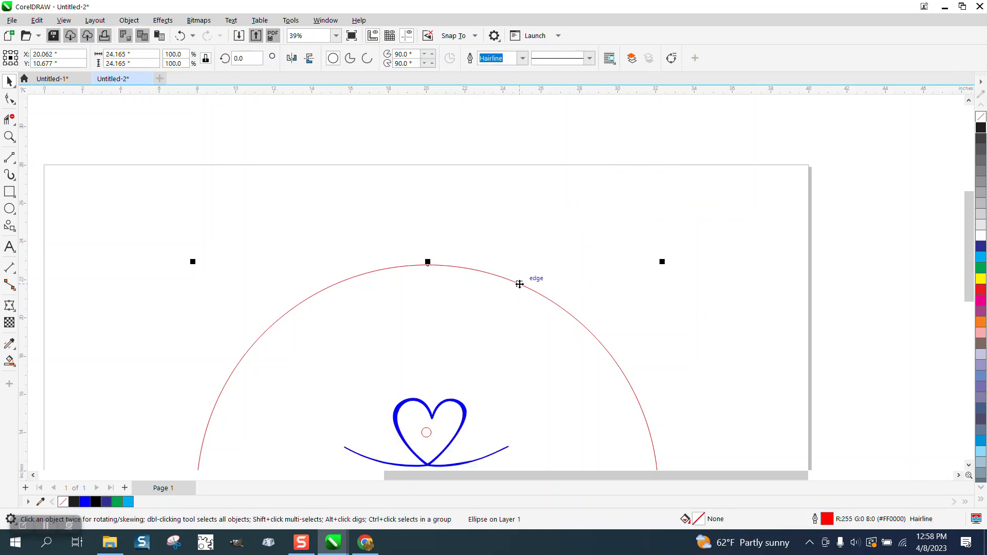
key("p")
scroll(479, 242, "down", 3)
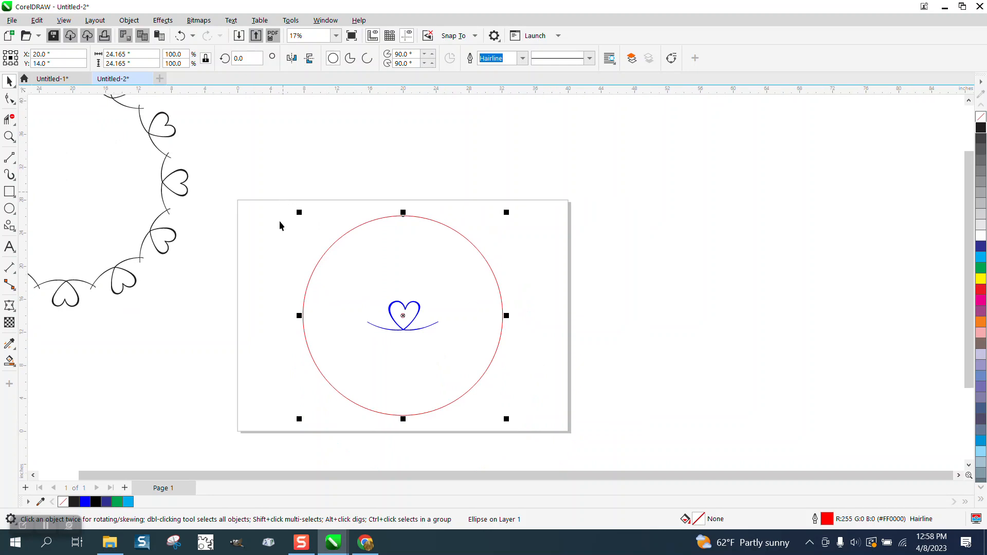
Align the blue swash to the top centre of the red circle and centre the small marker circle on the page again.
left_click_drag(281, 227, 524, 437)
key("t")
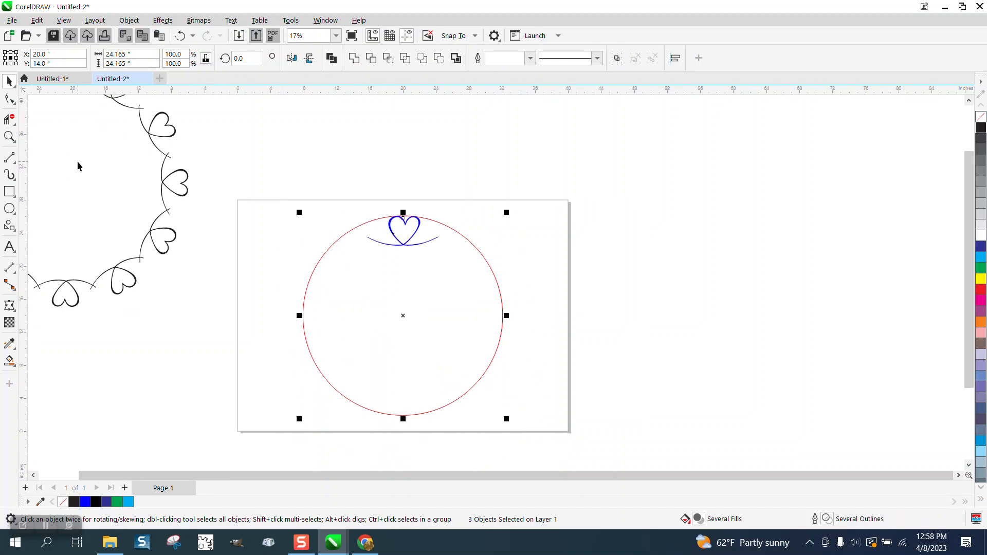
left_click(9, 137)
left_click_drag(277, 174, 555, 335)
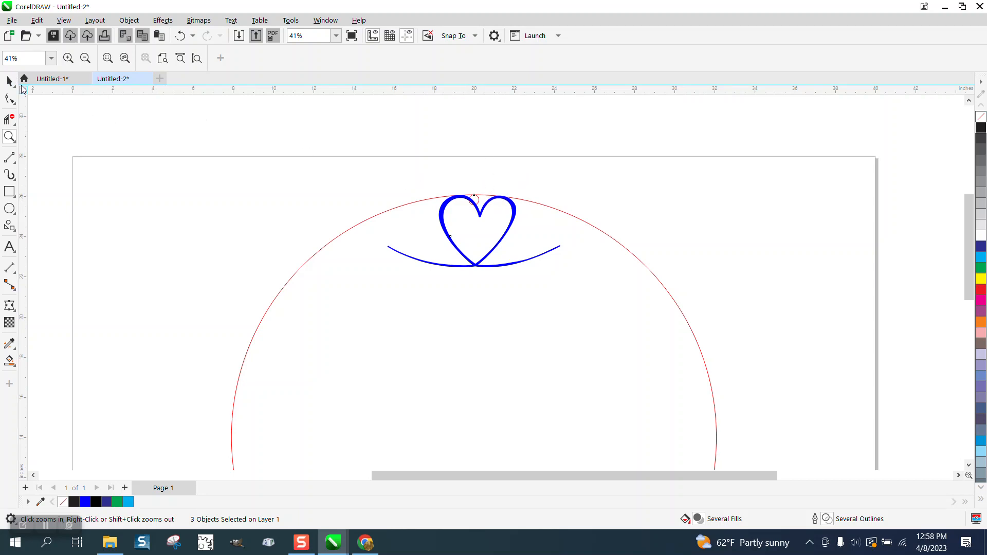
left_click(9, 80)
left_click(477, 204)
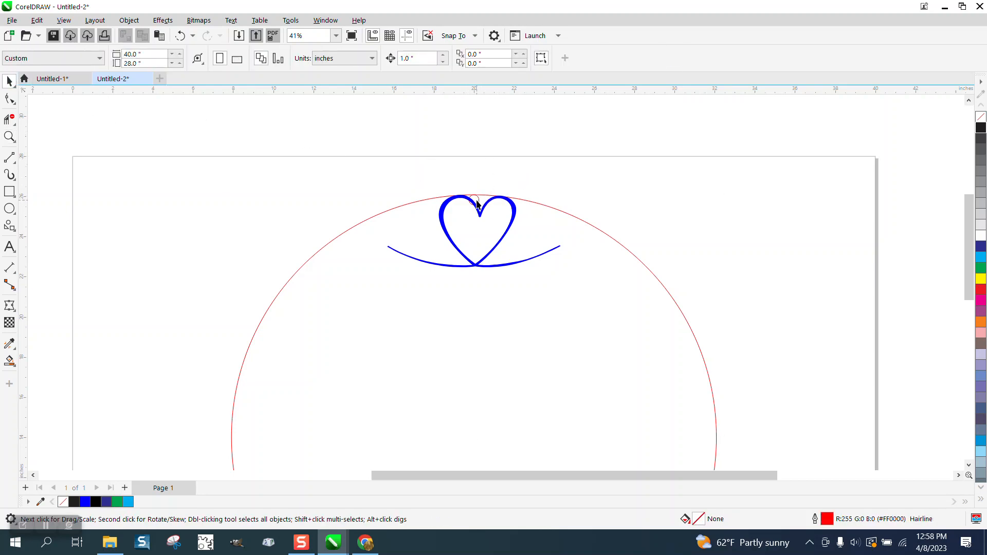
left_click(478, 204)
key("p")
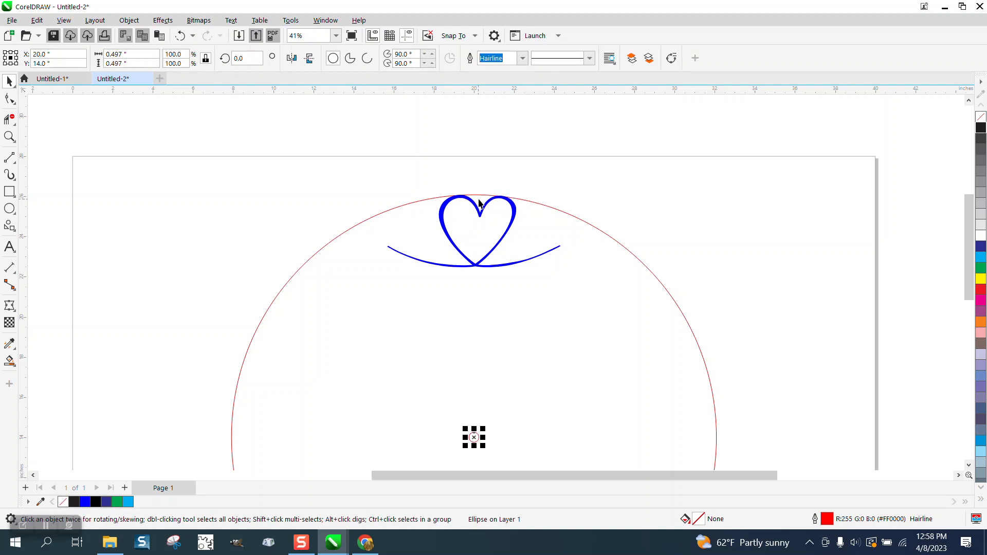
Replace the swash's blue fill with a black hairline outline and move it straight up to about Y 27.8 inches.
left_click(483, 211)
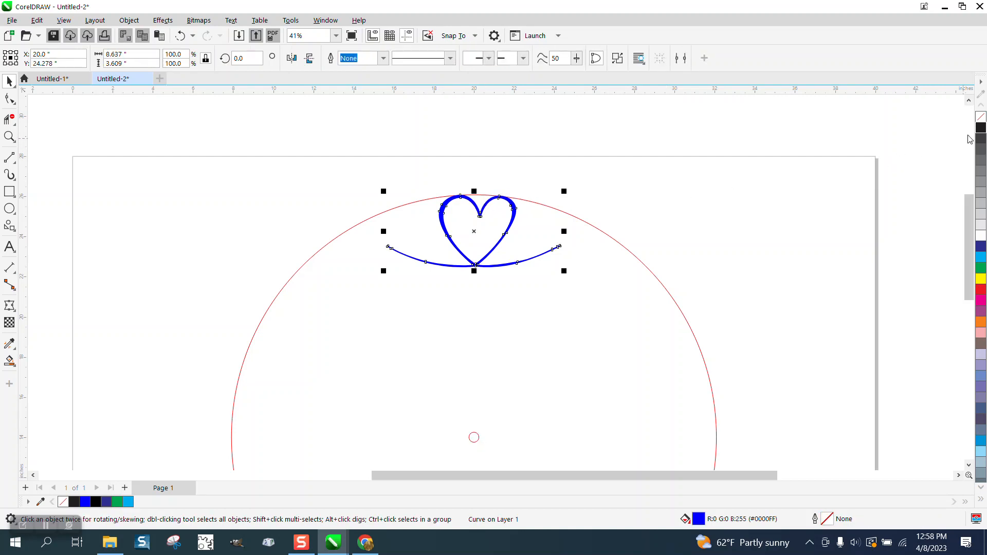
left_click(981, 116)
right_click(981, 128)
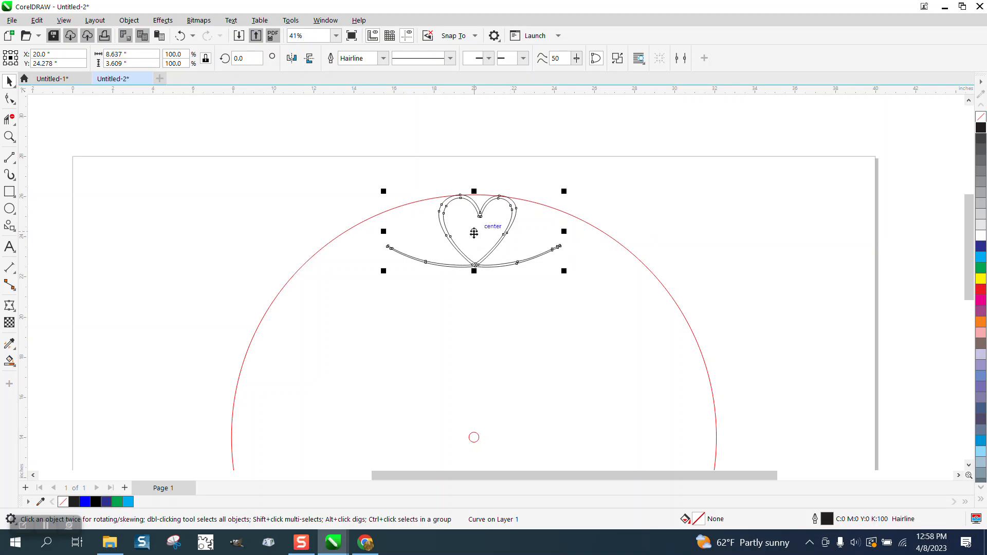
left_click_drag(474, 232, 472, 161)
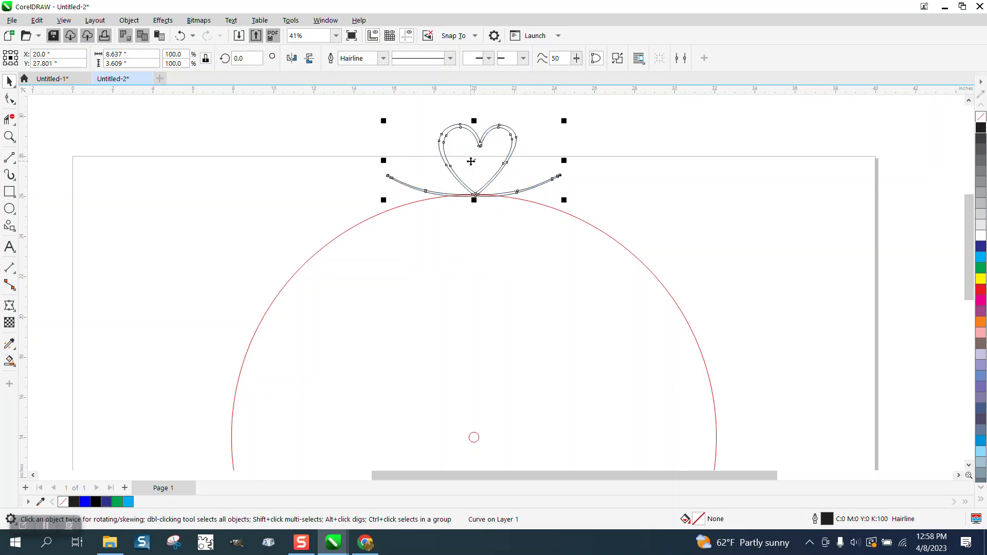
Move the trimmed heart swash's rotation centre onto the small marker circle at the red circle's centre.
left_click(472, 161)
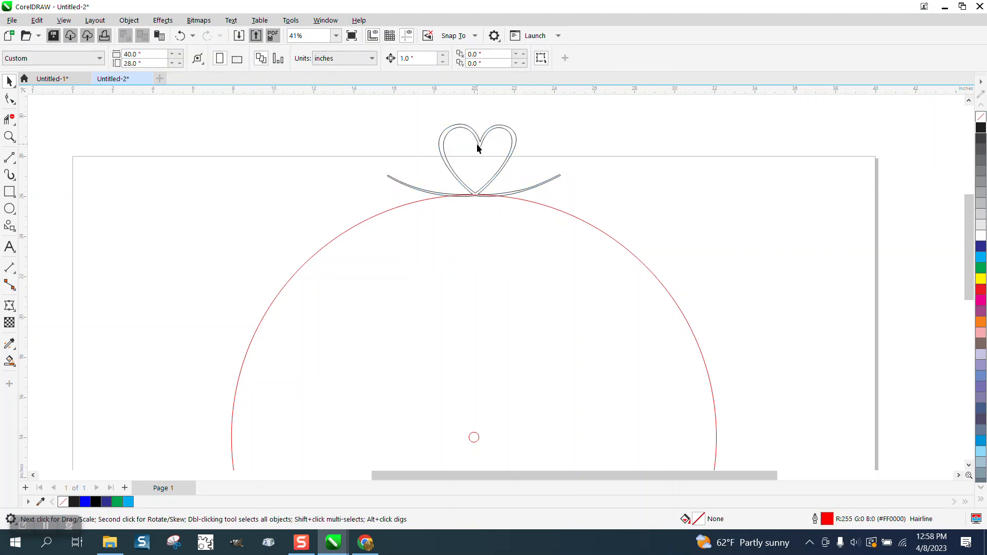
left_click(477, 144)
left_click(479, 146)
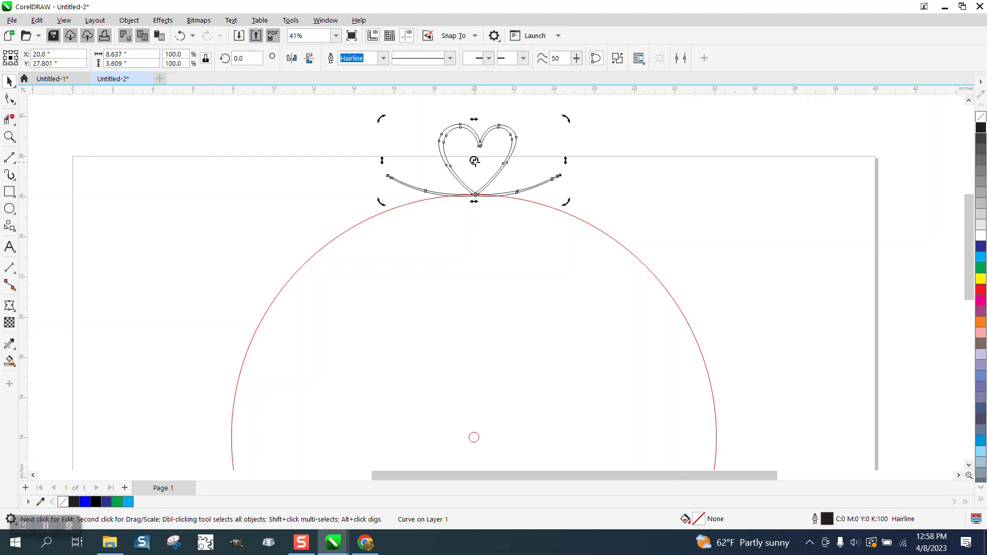
left_click_drag(474, 161, 474, 433)
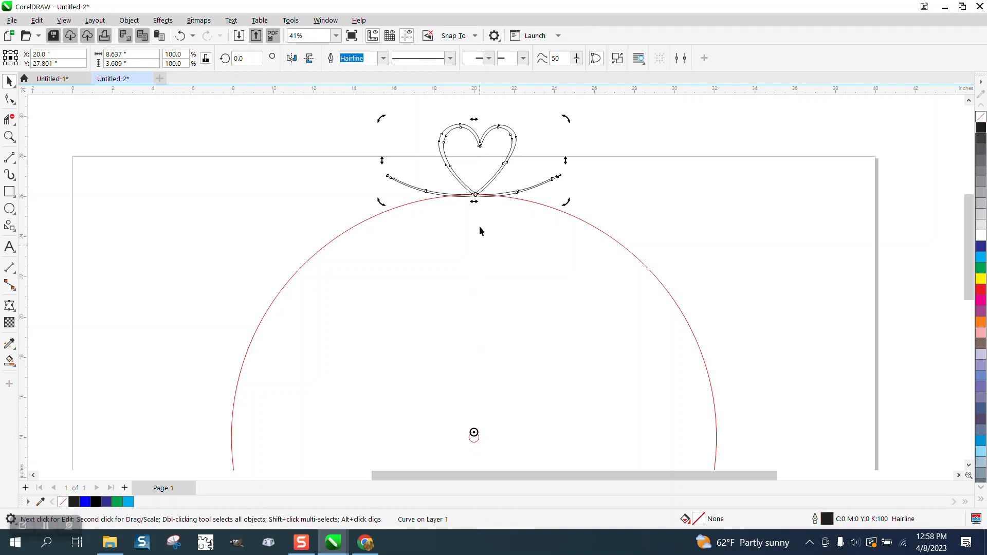
left_click(479, 144)
left_click(478, 144)
double_click(483, 188)
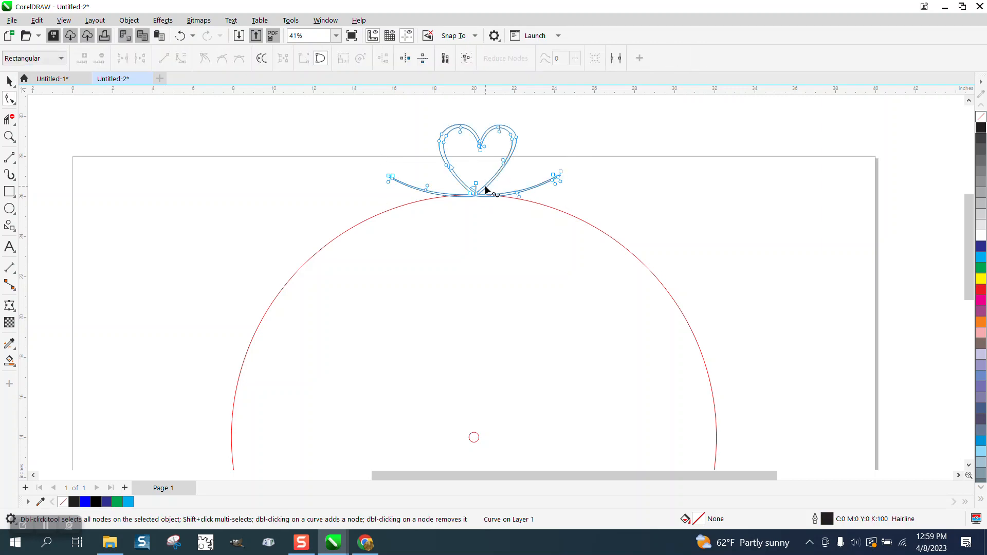
left_click(10, 81)
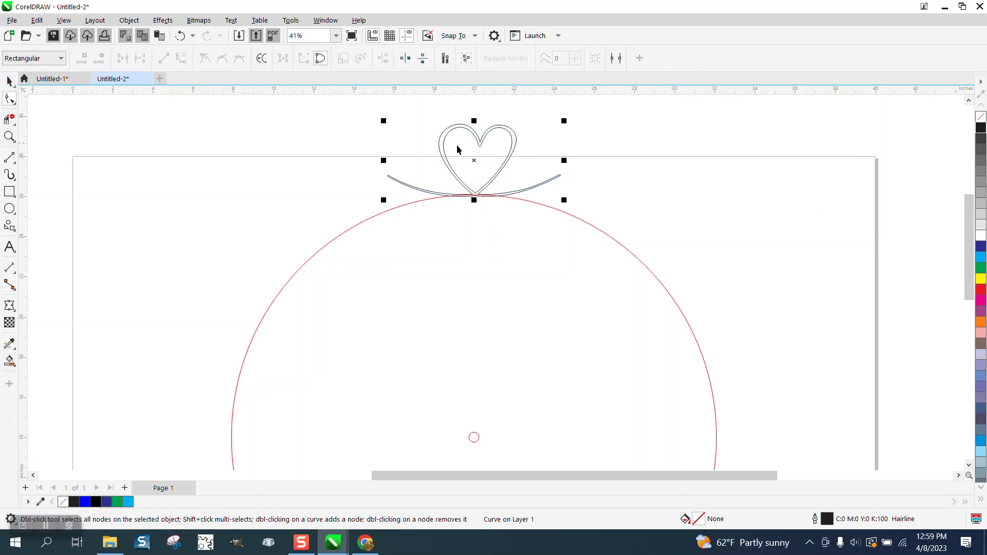
left_click(475, 161)
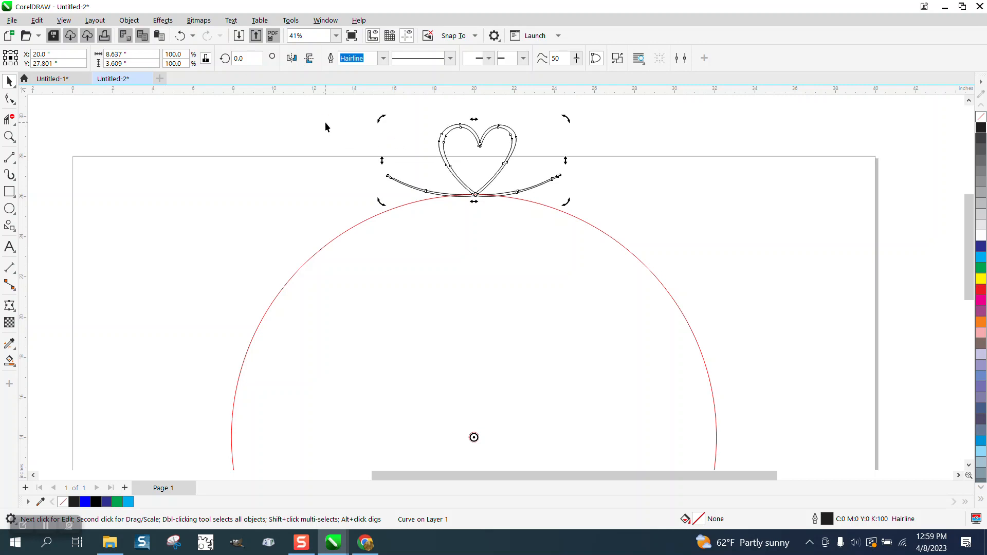
Make a copy of the trimmed heart swash rotated 30 degrees around the red circle's centre.
left_click(248, 60)
key("BackSpace")
key("BackSpace")
key("BackSpace")
type("30")
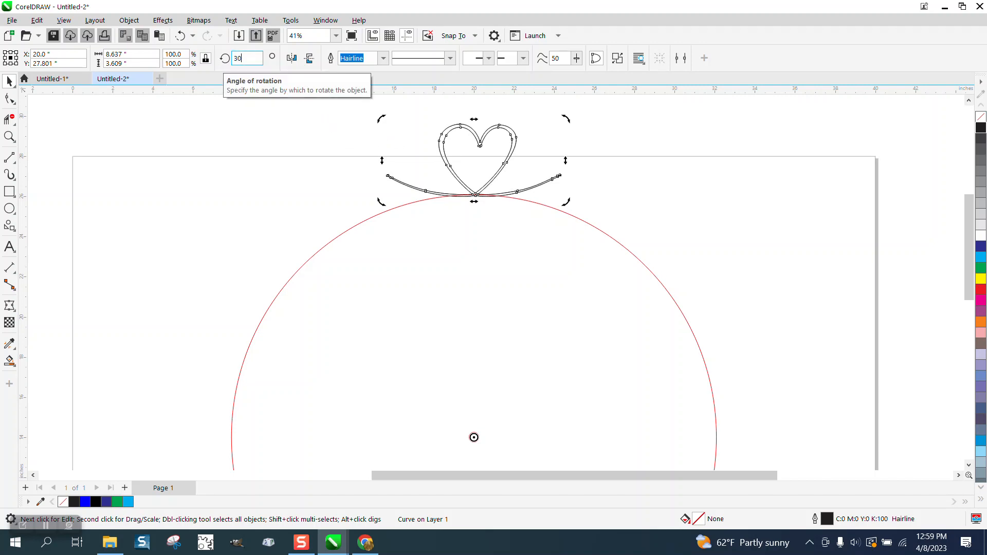
key("Return")
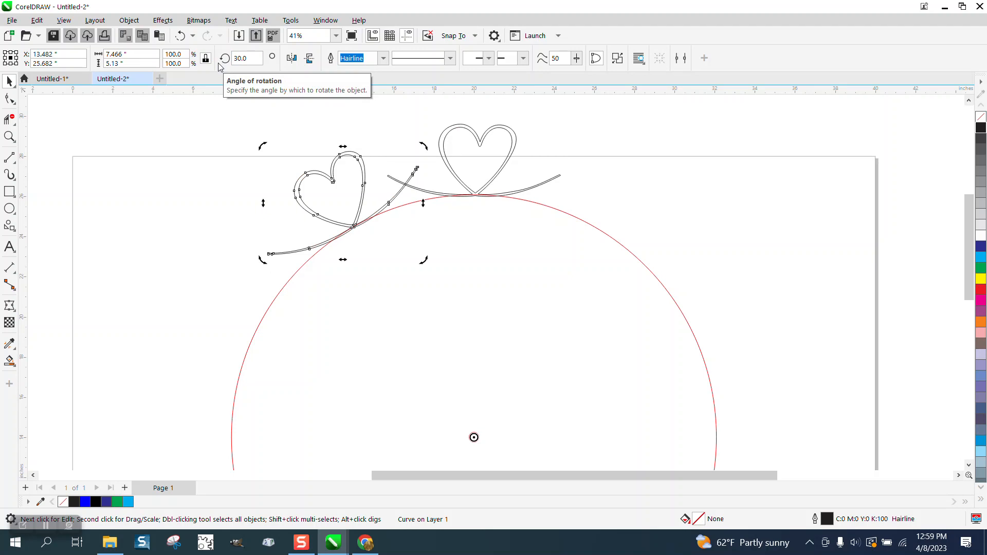
Repeat the 30-degree rotated duplicate ten more times to complete the ring of heart swashes around the red circle.
key("ctrl+d")
key("ctrl+d")
key("ctrl+d")
key("ctrl+d")
key("ctrl+d")
key("ctrl+d")
key("ctrl+d")
key("ctrl+d")
key("ctrl+d")
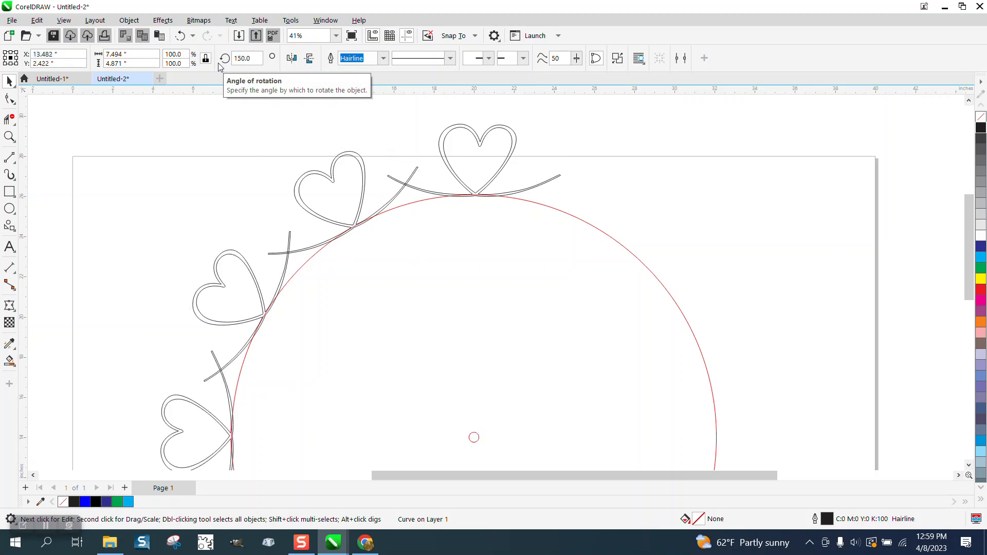
key("ctrl+d")
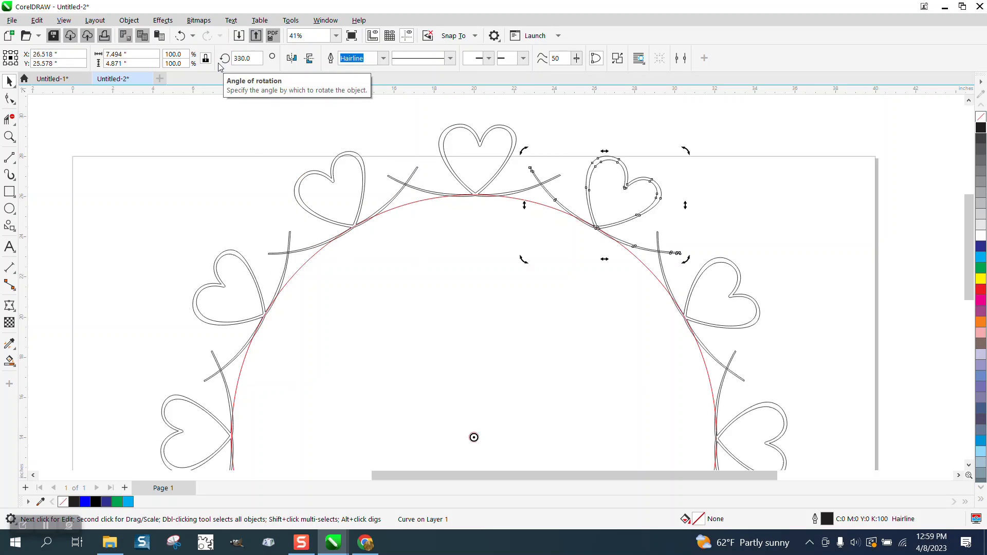
Delete the small marker circle at the centre of the heart ring.
left_click(693, 126)
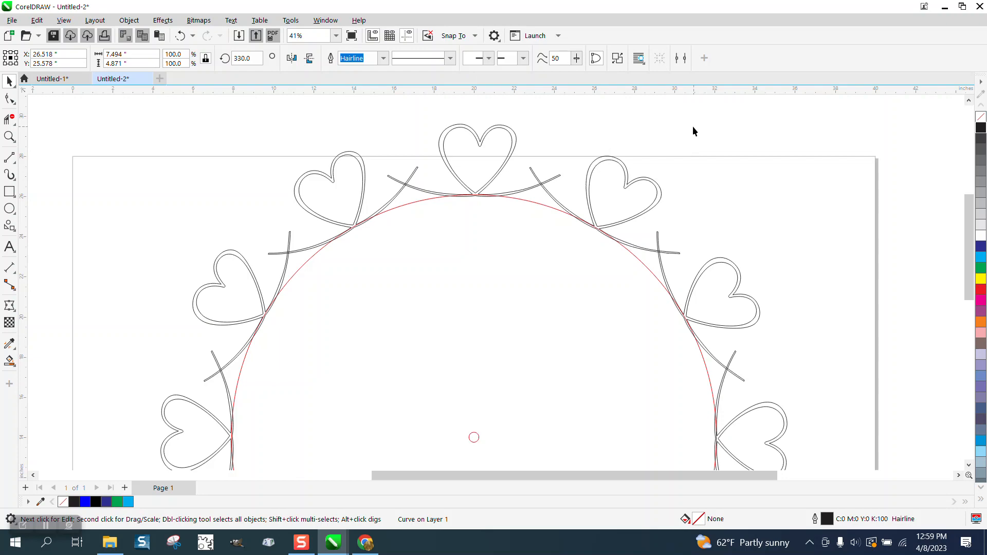
left_click(473, 437)
key("Delete")
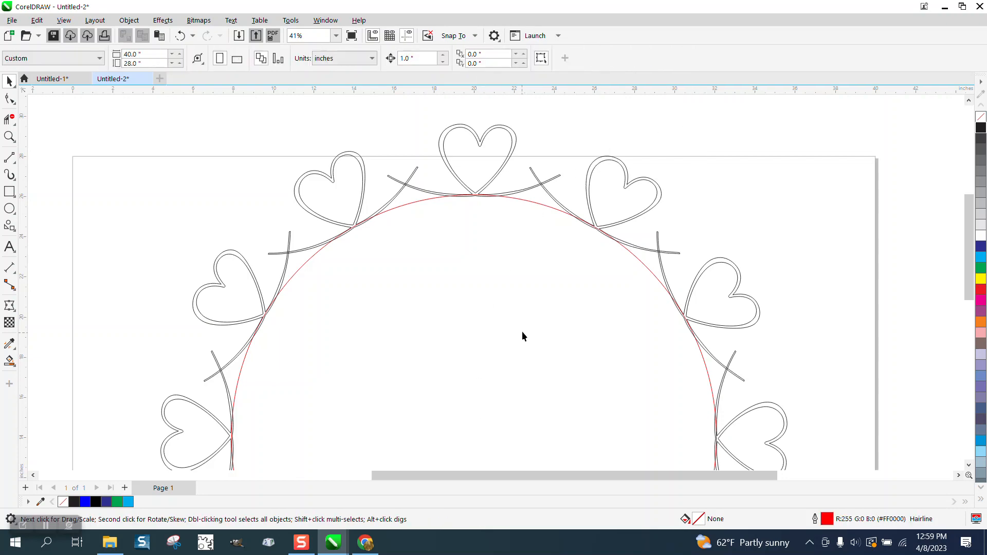
Move the red circle out of the heart ring to the empty area beyond the page's right edge.
left_click(545, 208)
scroll(538, 209, "down", 2)
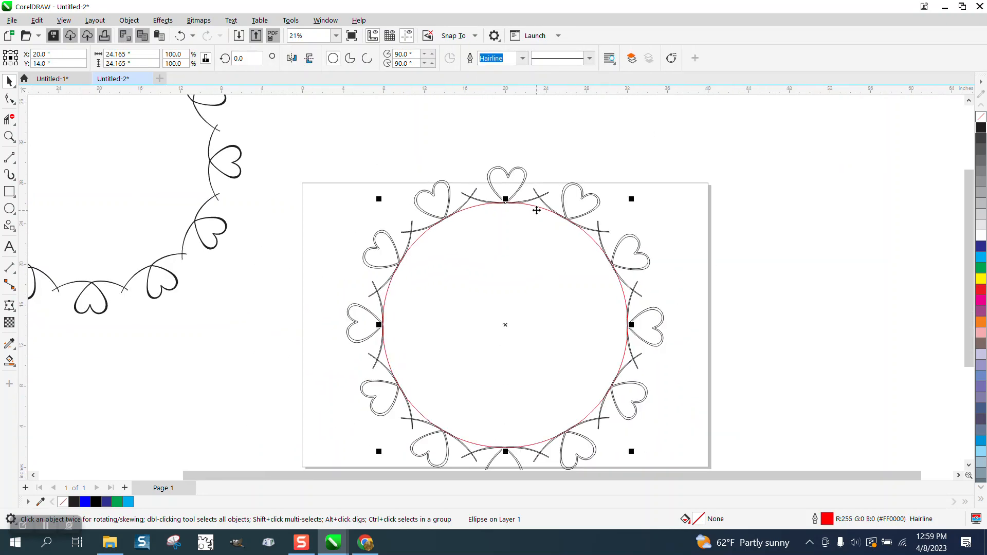
scroll(537, 210, "down", 1)
left_click_drag(522, 296, 764, 260)
Weld the twelve heart swashes on the page, check a crossing between neighbouring tails, and undo the weld.
left_click_drag(389, 144, 672, 398)
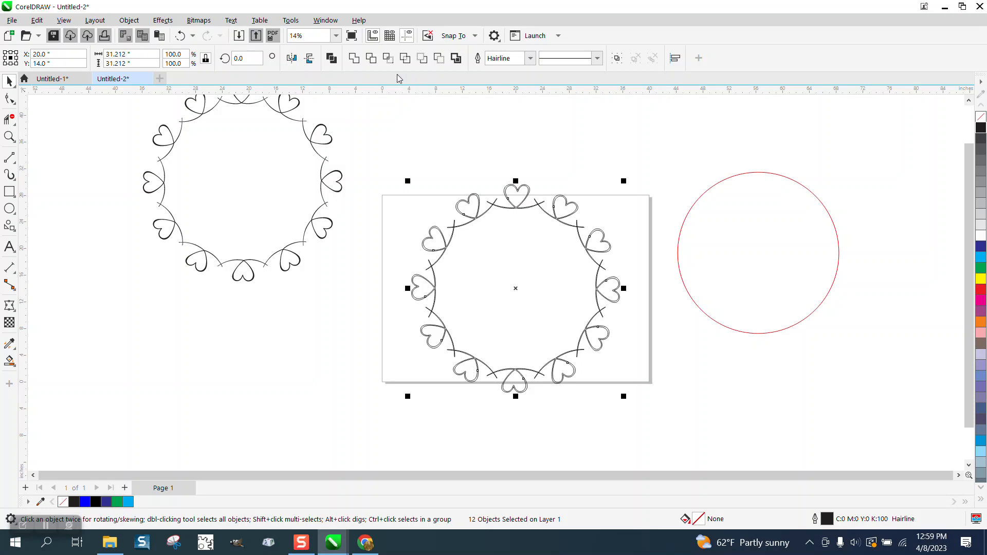
left_click(355, 59)
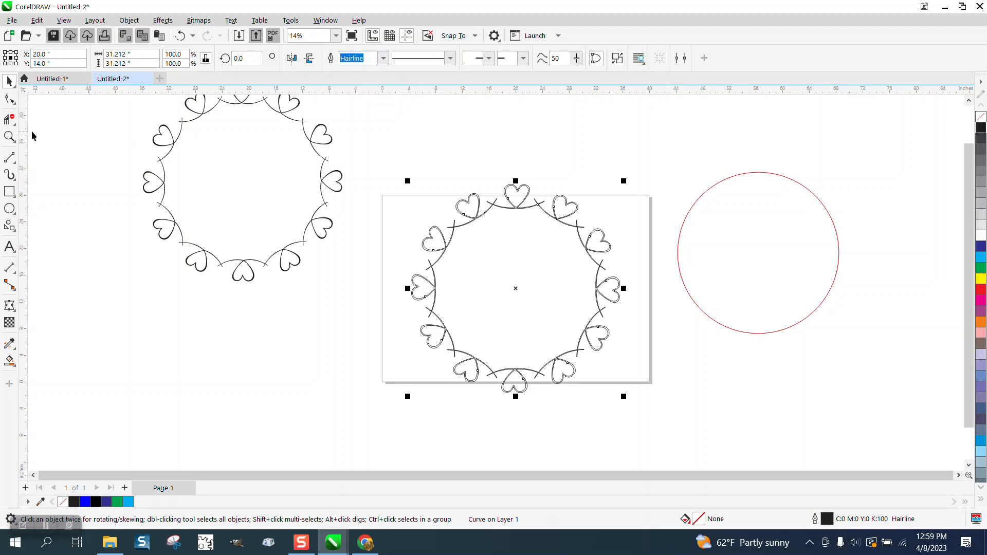
left_click(10, 136)
left_click_drag(472, 194, 528, 218)
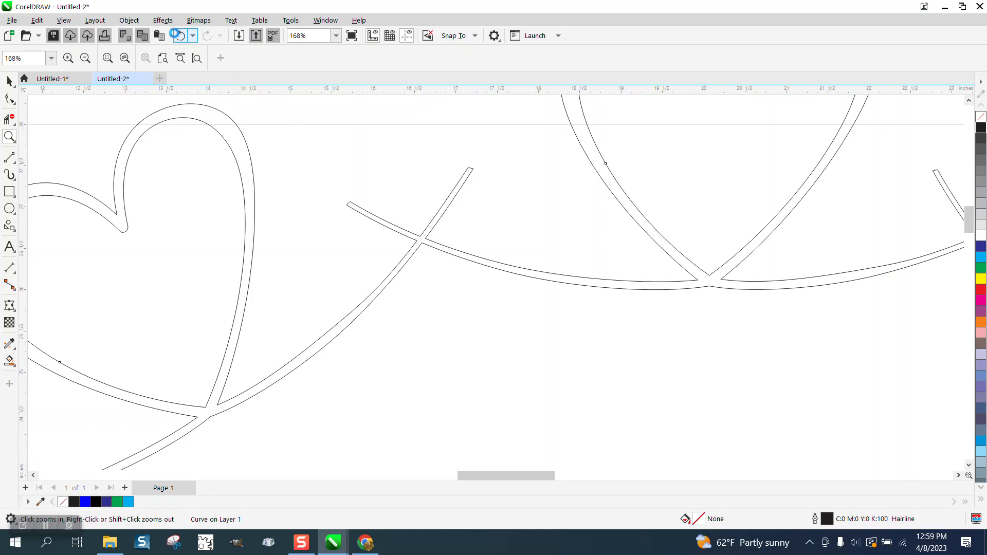
left_click(180, 35)
scroll(421, 234, "down", 1)
scroll(408, 218, "down", 1)
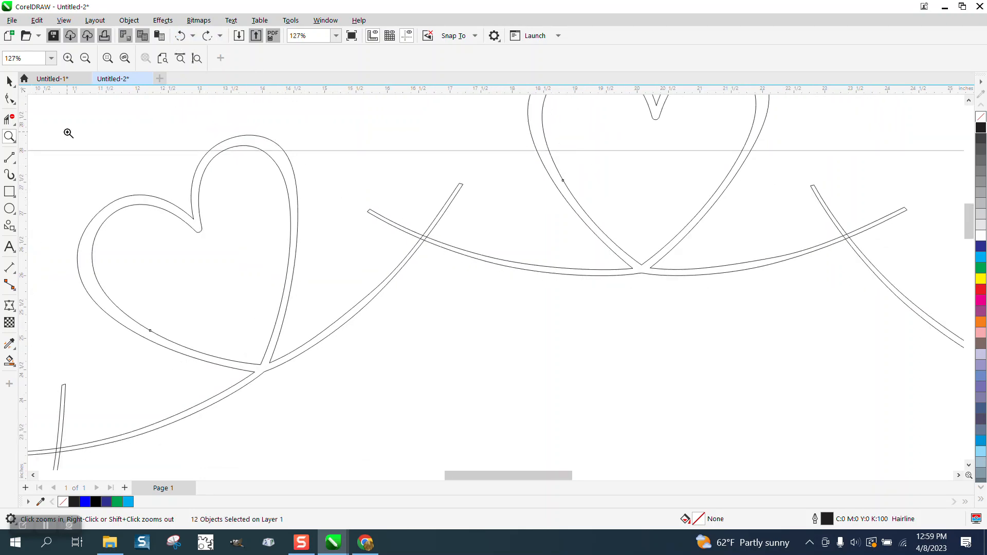
scroll(390, 177, "down", 13)
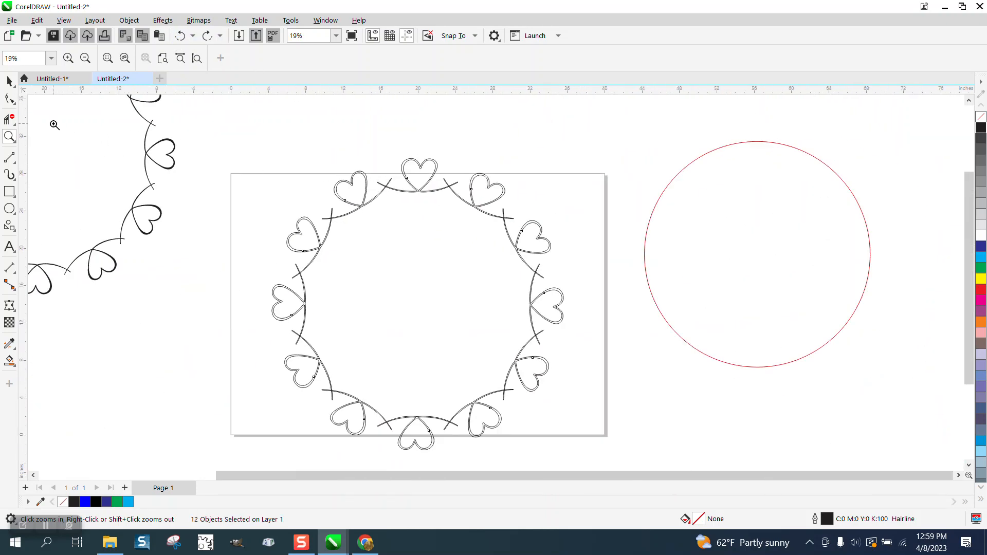
Examine the unwelded tail crossings between neighbouring heart swashes around the ring on the page.
left_click(9, 82)
left_click_drag(240, 129, 588, 457)
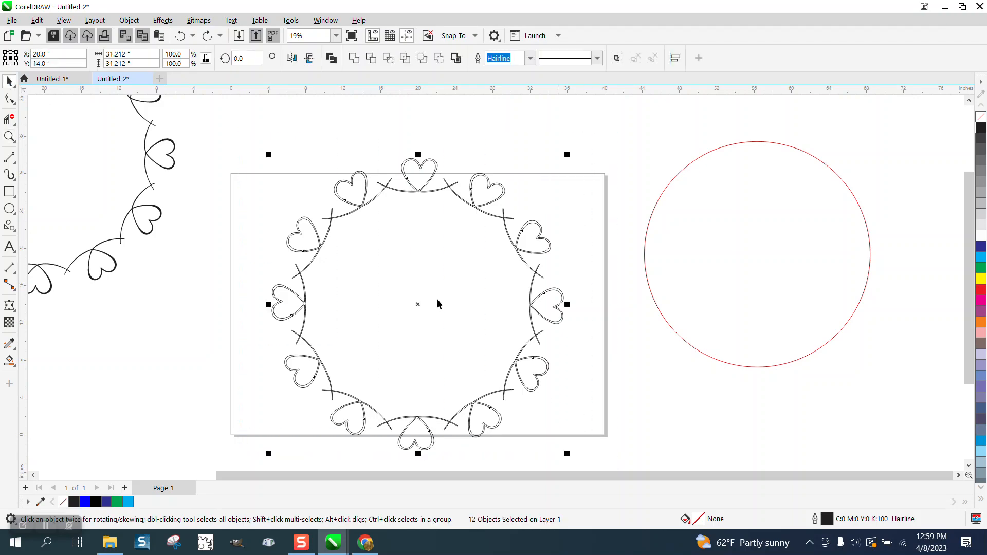
scroll(401, 252, "up", 8)
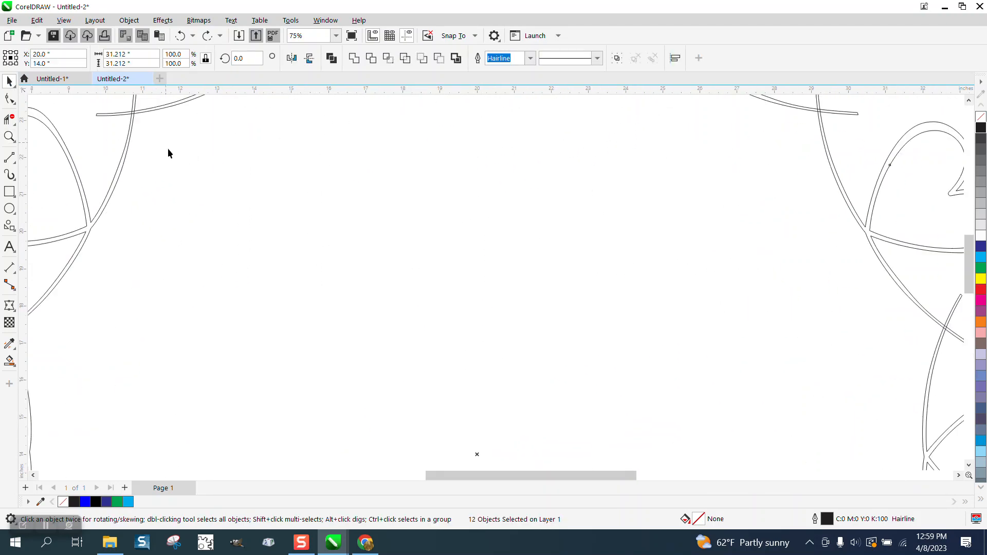
left_click_drag(370, 301, 370, 300)
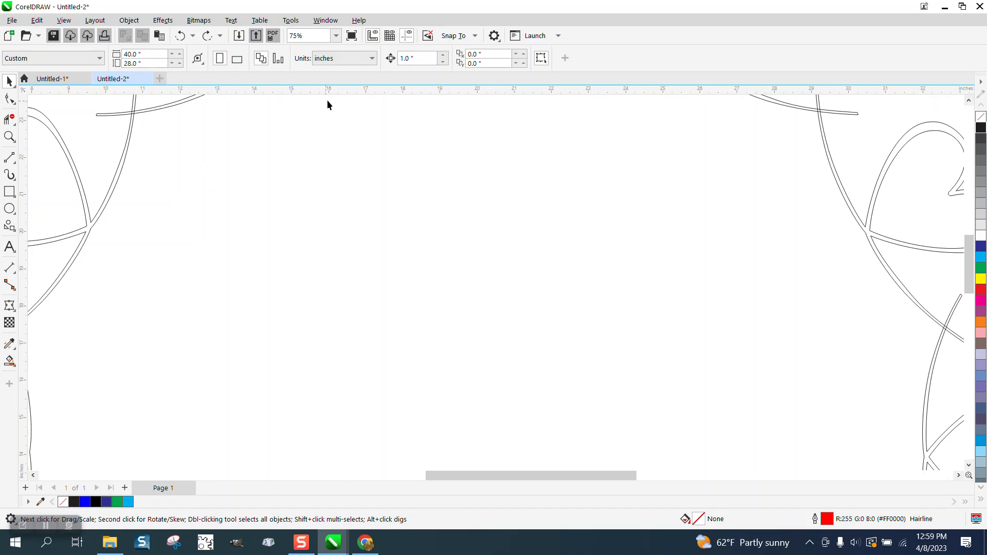
scroll(282, 221, "down", 2)
left_click(236, 144)
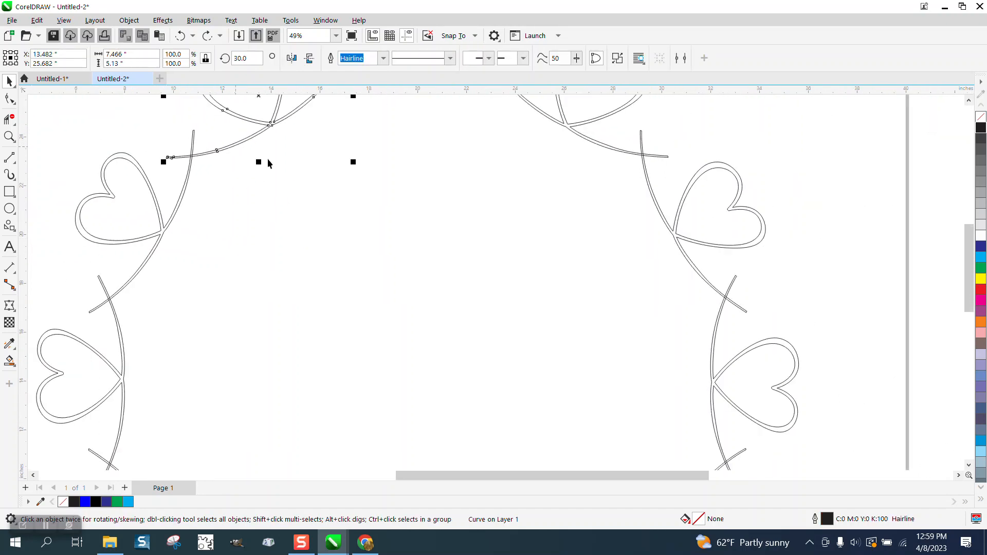
scroll(295, 177, "down", 5)
left_click_drag(203, 113, 474, 359)
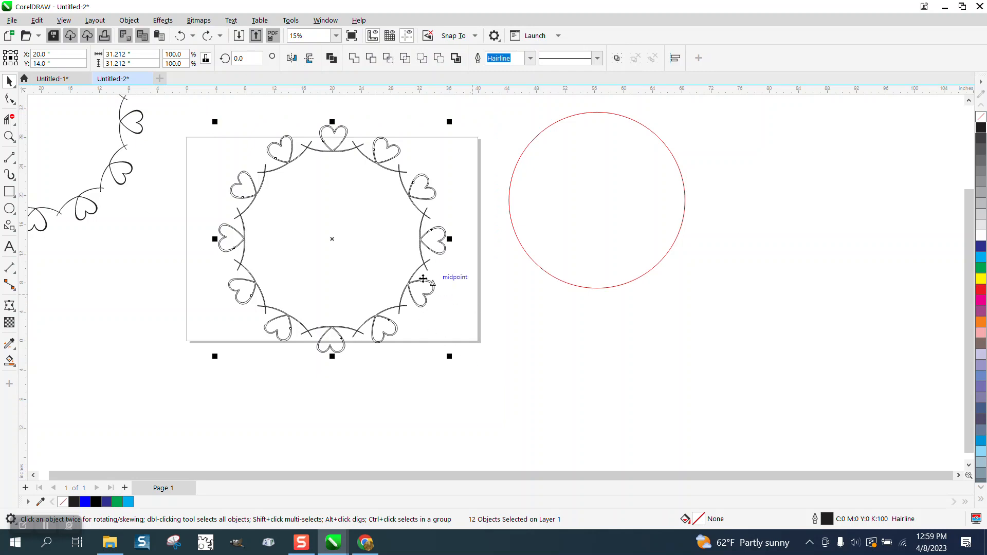
scroll(375, 227, "up", 2)
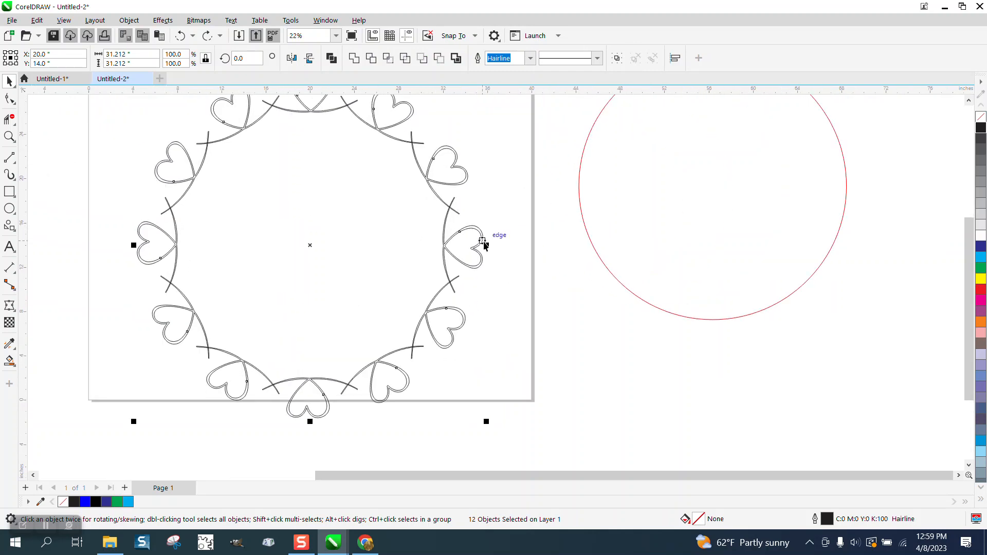
left_click(553, 222)
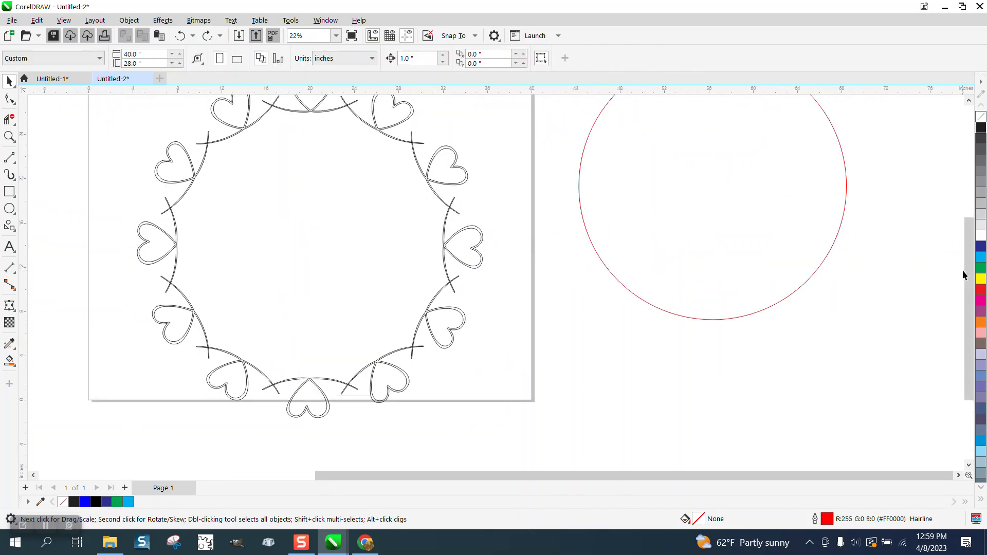
left_click_drag(970, 280, 970, 259)
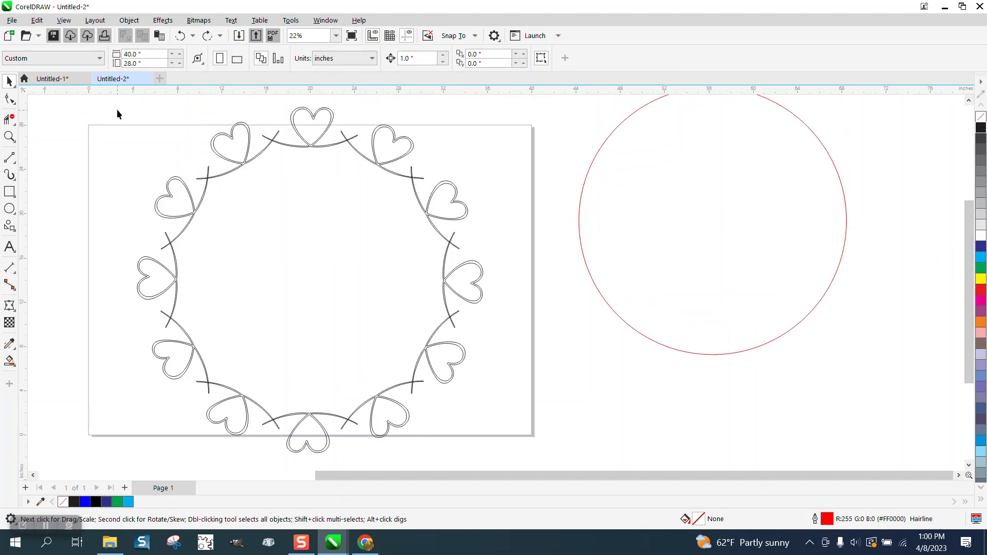
left_click_drag(185, 290, 524, 457)
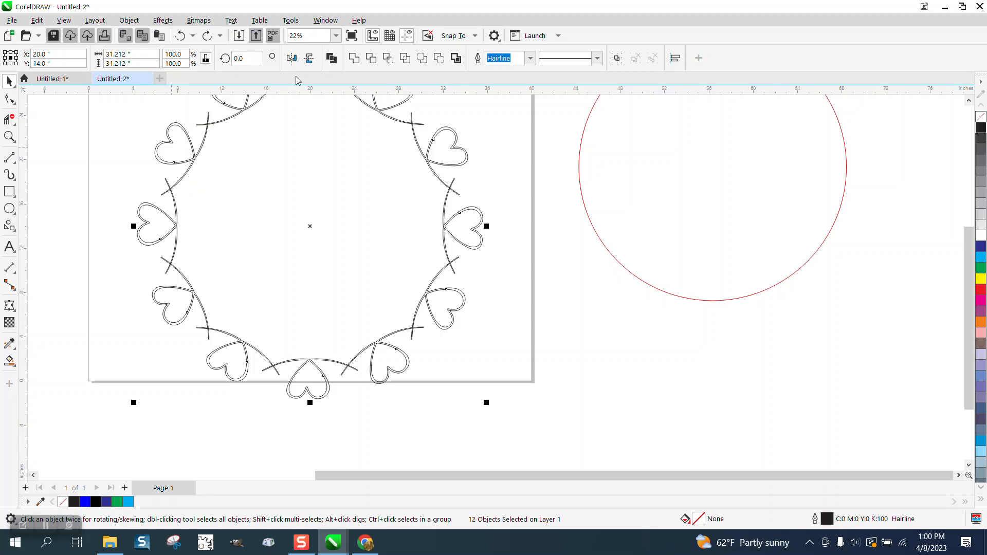
left_click(9, 135)
left_click_drag(147, 170, 234, 208)
scroll(154, 179, "down", 6)
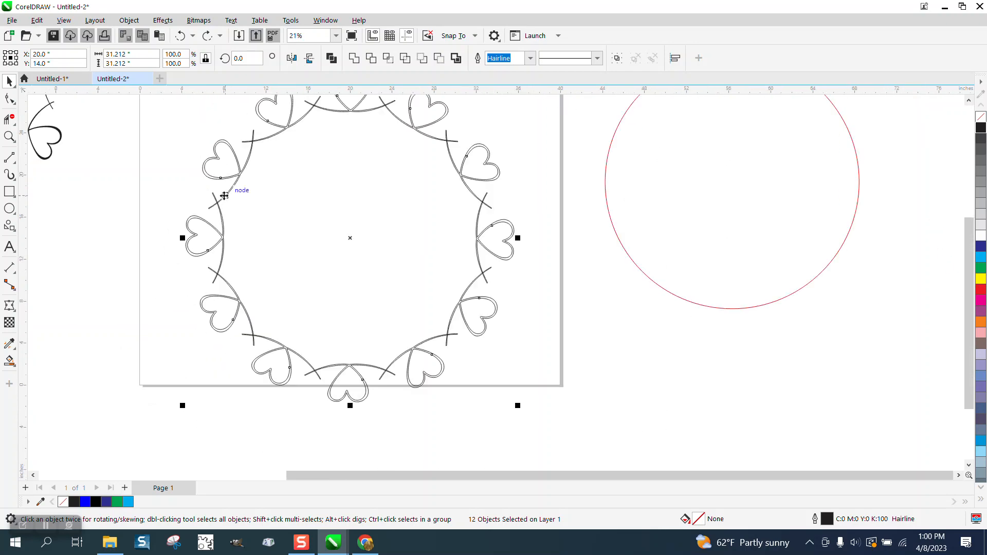
Delete the spare heart ring lying off the page and the red circle, keeping only the ring on the page.
scroll(229, 195, "down", 1)
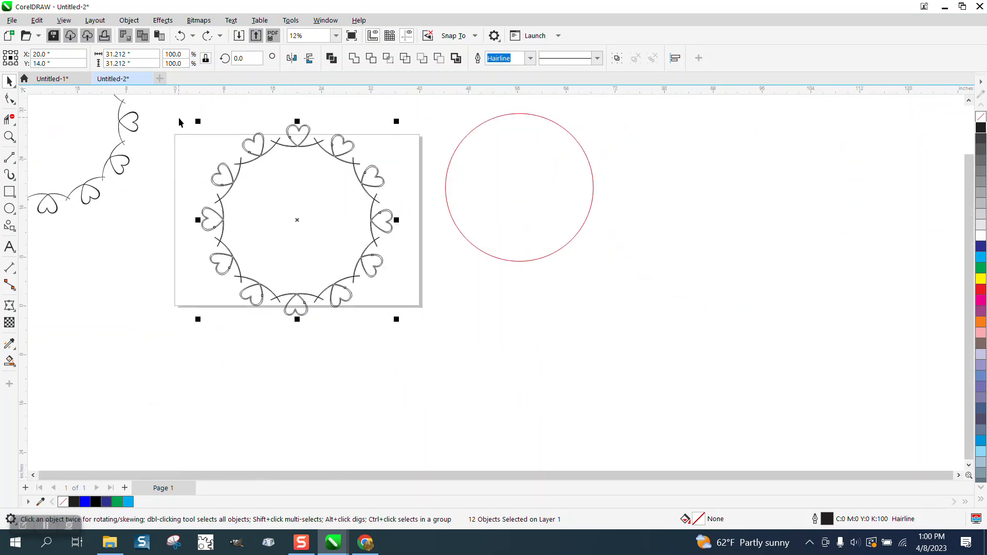
scroll(180, 121, "down", 1)
left_click(168, 137)
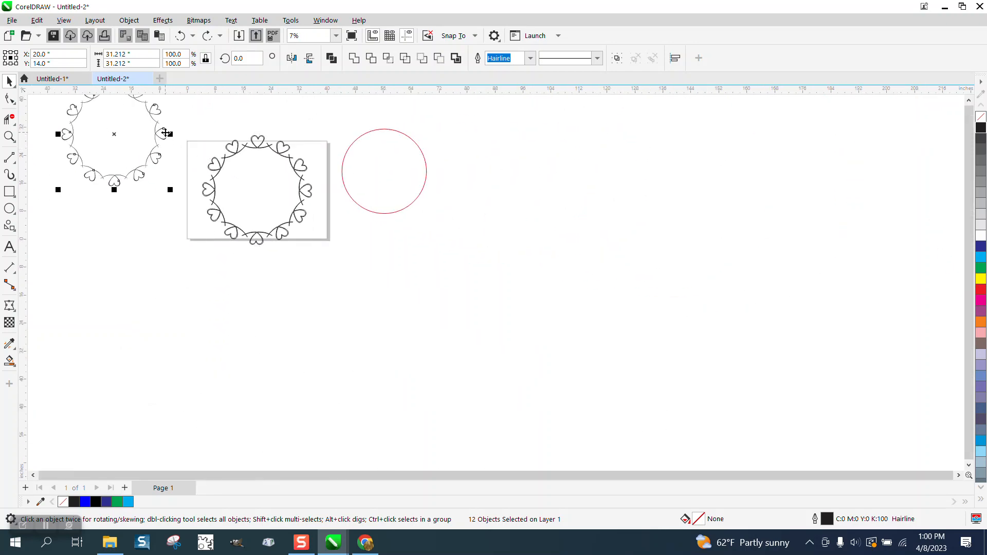
key("Delete")
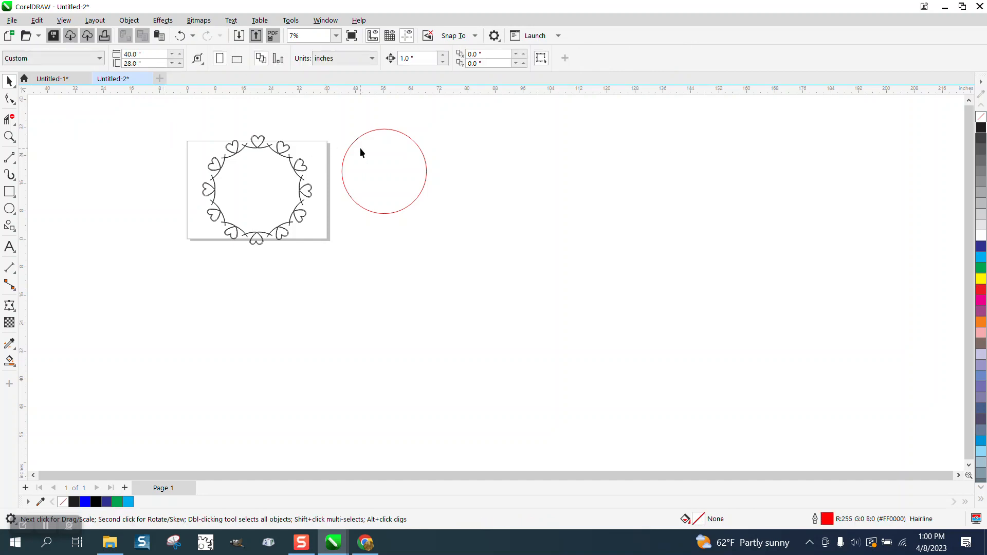
Select all twelve heart swashes and weld them into a single curve.
left_click(9, 135)
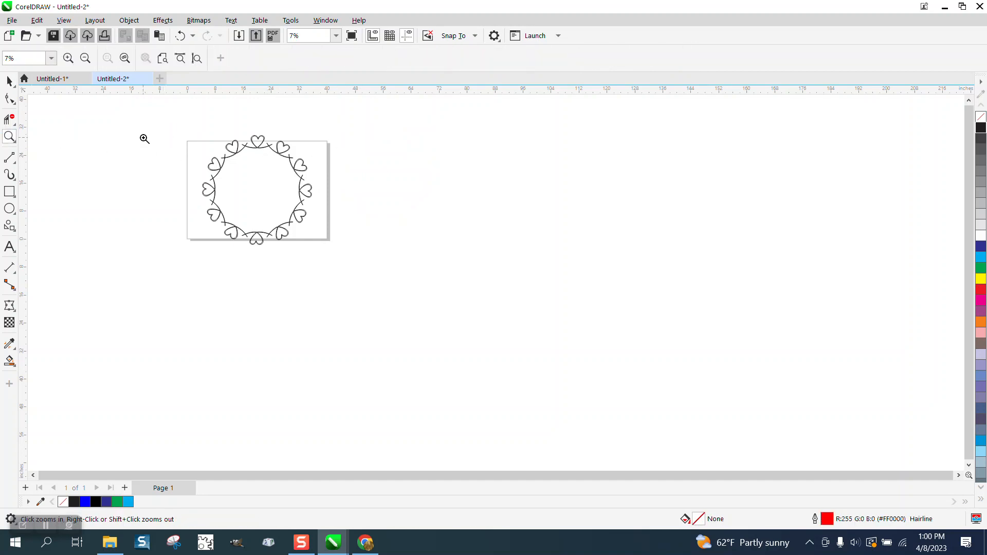
left_click_drag(185, 131, 408, 273)
left_click_drag(301, 127, 415, 173)
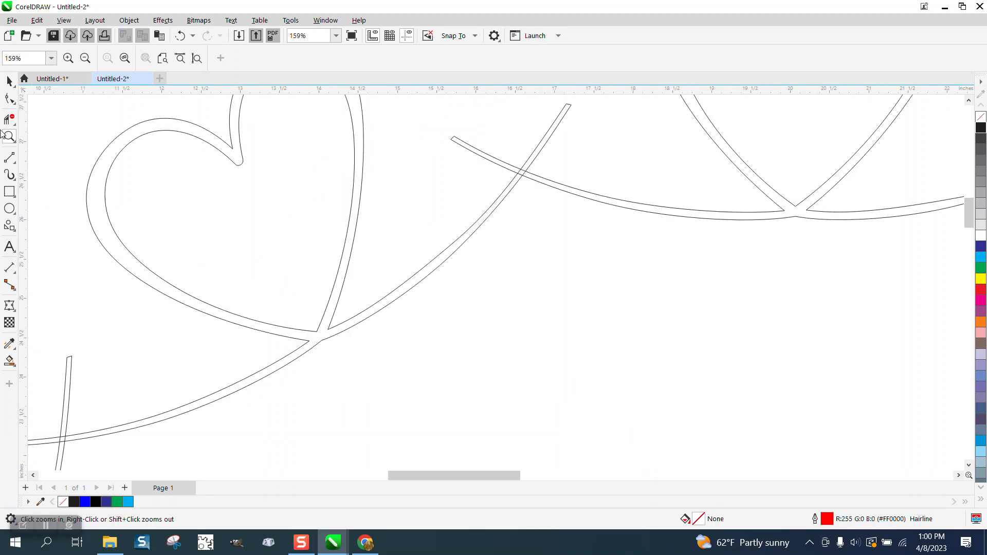
left_click(9, 81)
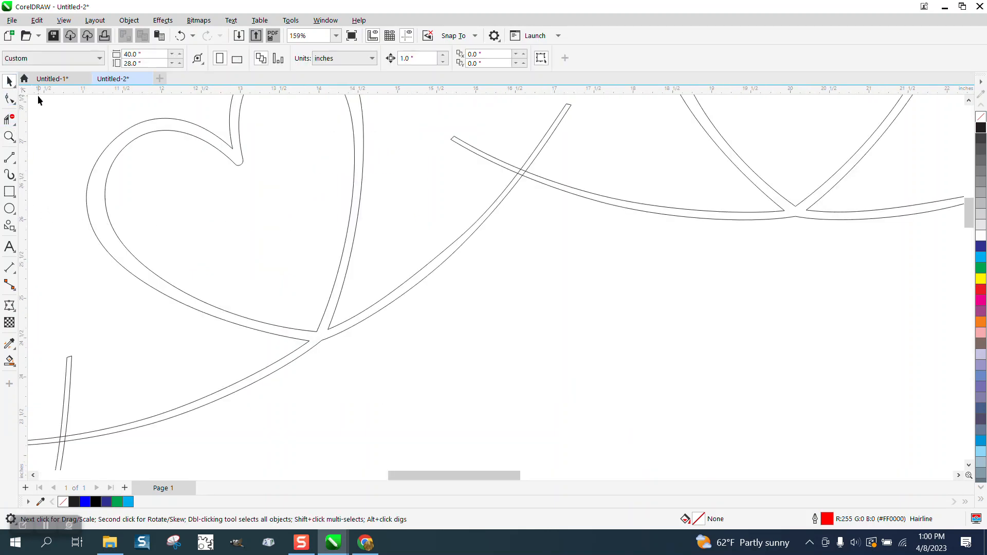
key("ctrl+a")
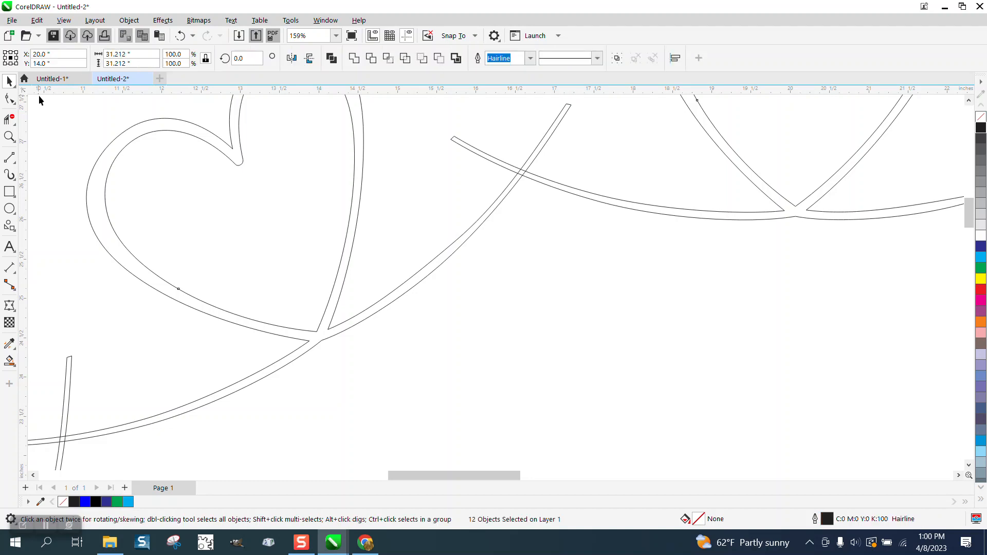
left_click(354, 58)
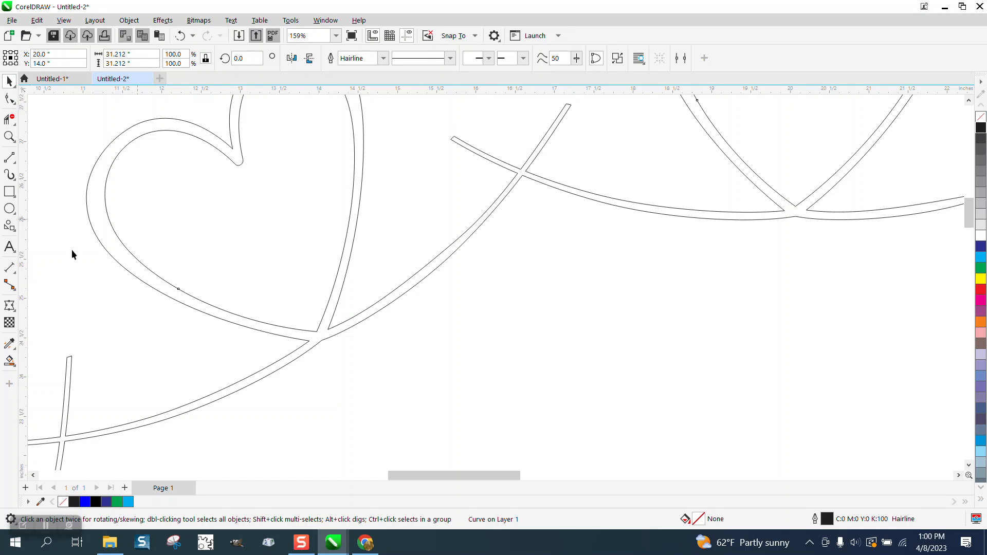
Apply a blue Smart Fill with no outline to the welded heart border.
left_click(9, 361)
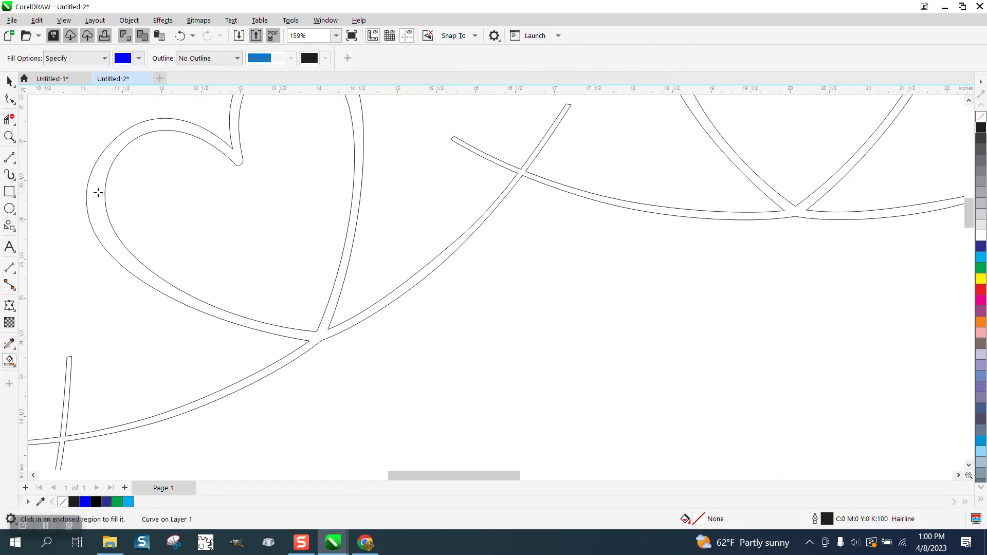
left_click(98, 192)
scroll(320, 190, "down", 7)
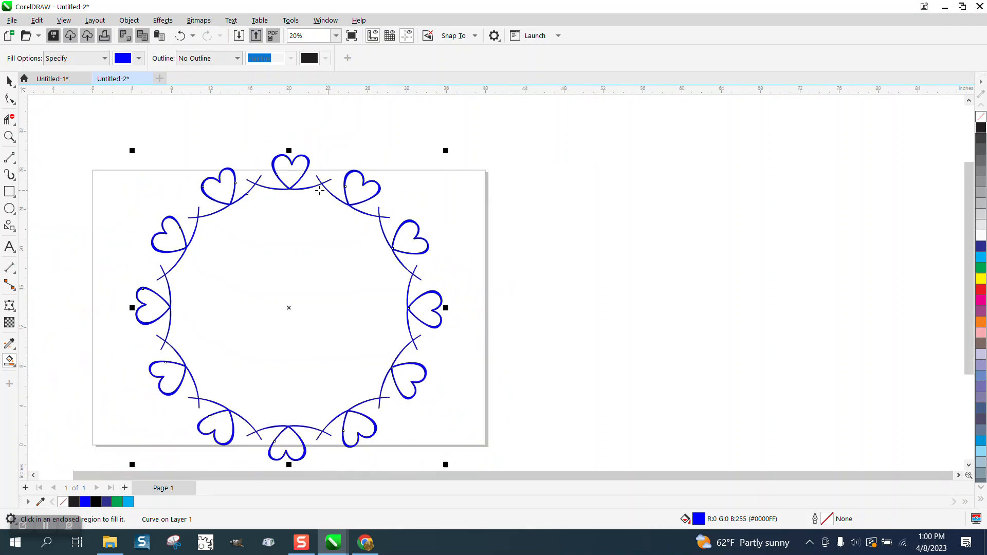
Inspect the tail crossings and the overall shape of the blue-filled heart border.
left_click(9, 136)
left_click_drag(247, 150, 405, 239)
right_click(405, 239)
right_click(371, 220)
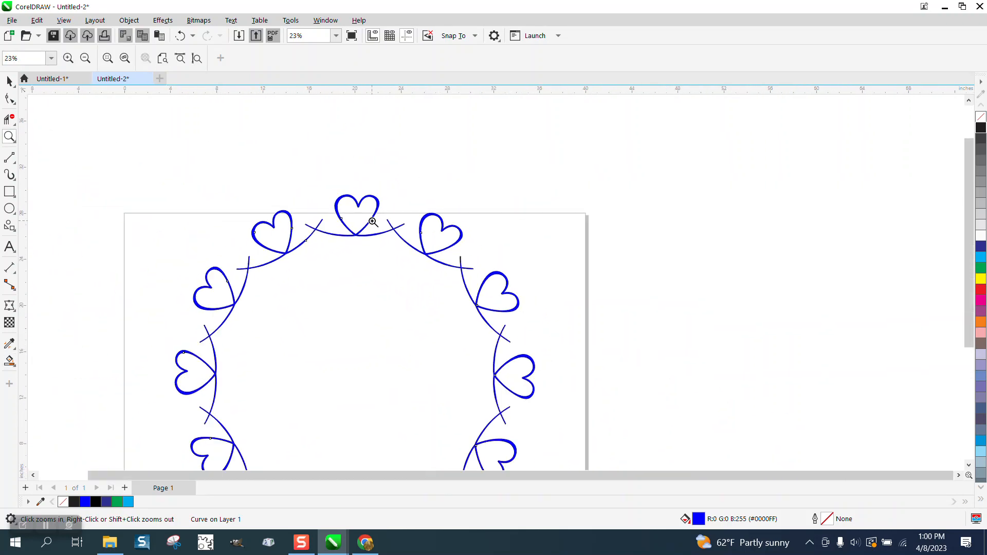
scroll(378, 247, "down", 1)
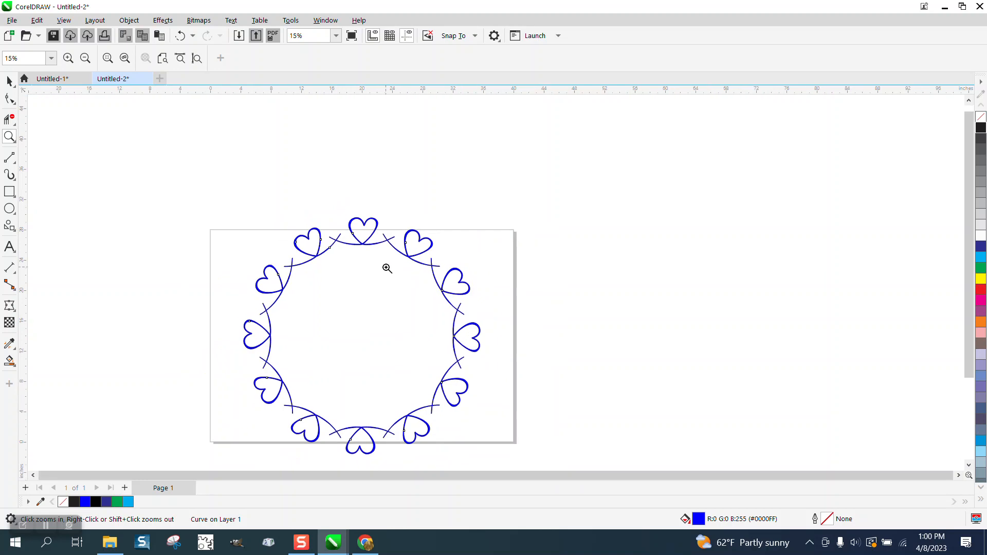
left_click_drag(328, 218, 422, 264)
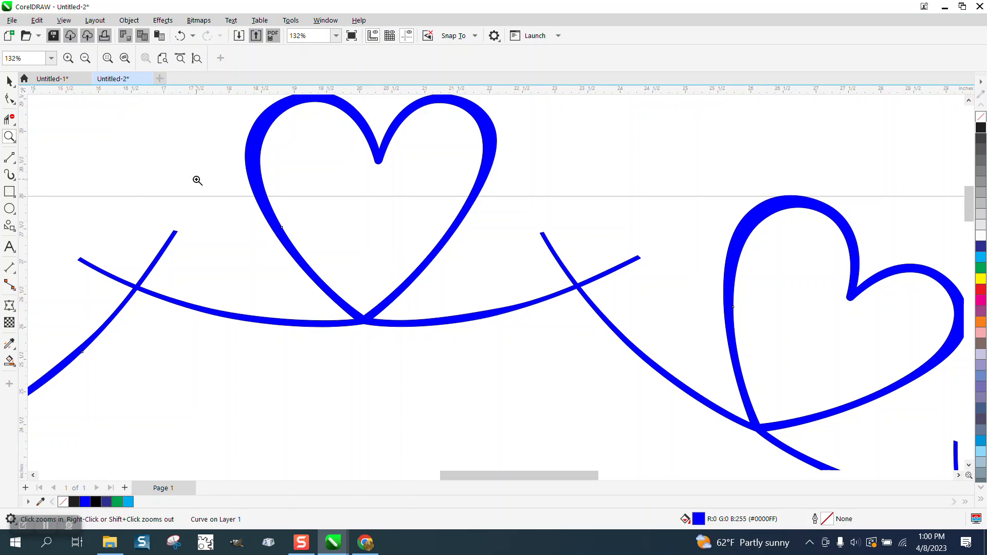
scroll(201, 183, "down", 1)
scroll(322, 202, "down", 3)
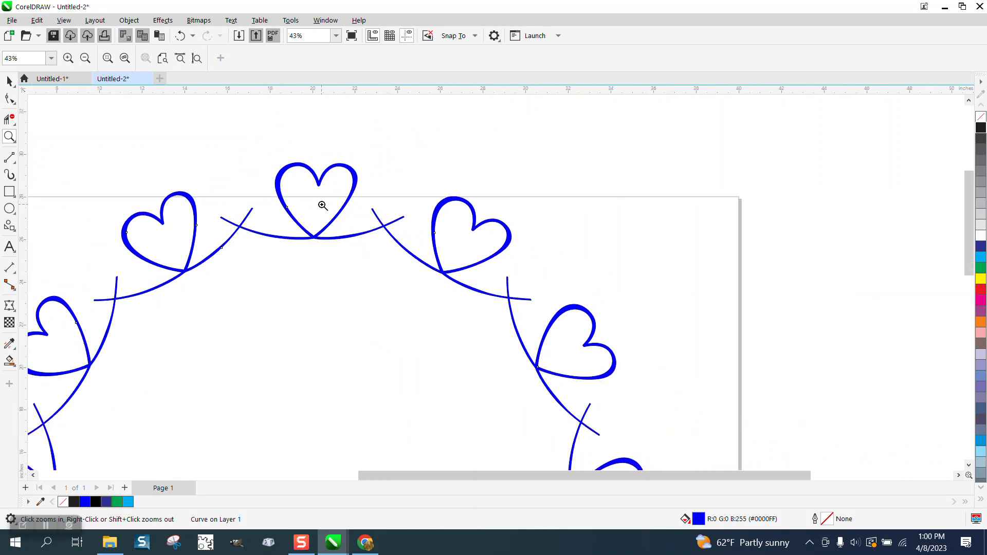
scroll(340, 211, "down", 1)
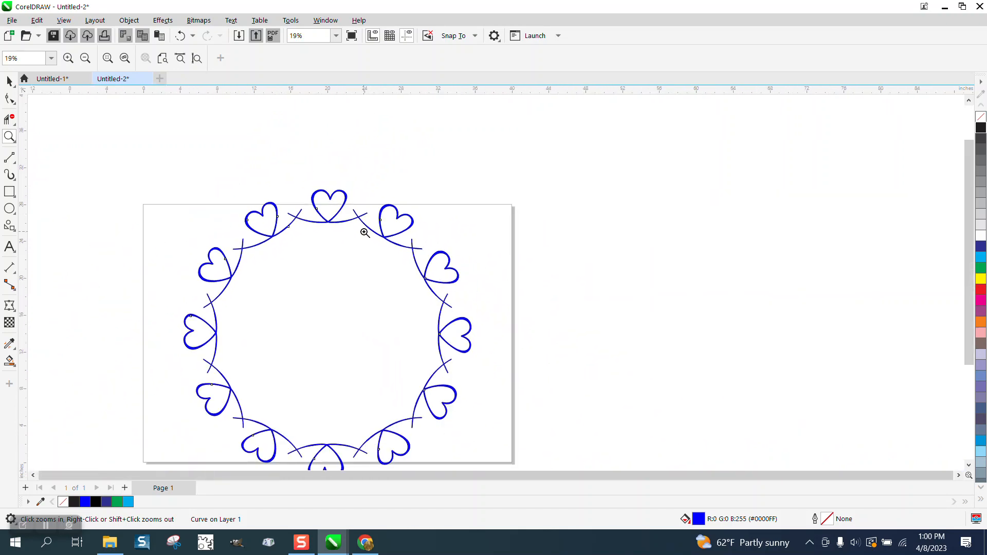